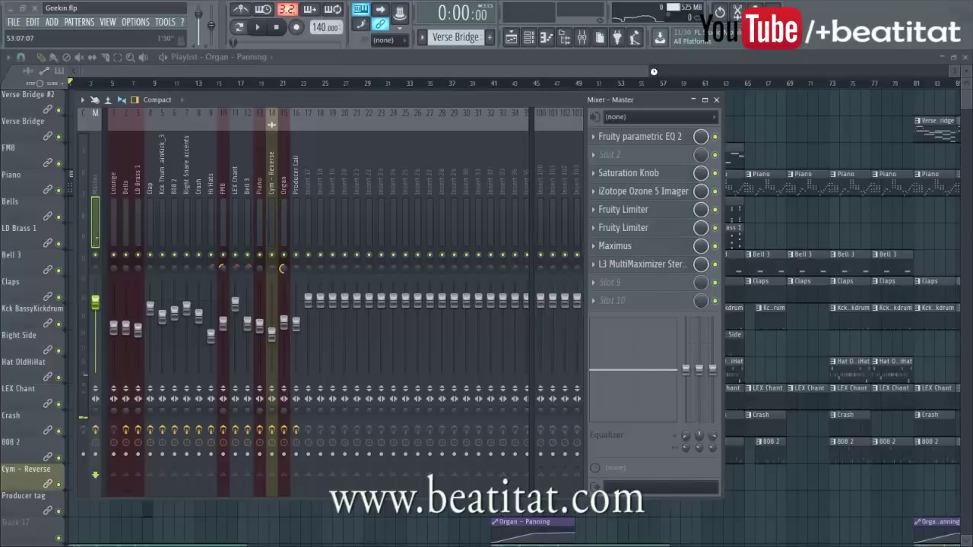
# Set the playback position to bar 9 and move the mixer clear of the first bars of the playlist.
pyautogui.press('F9')
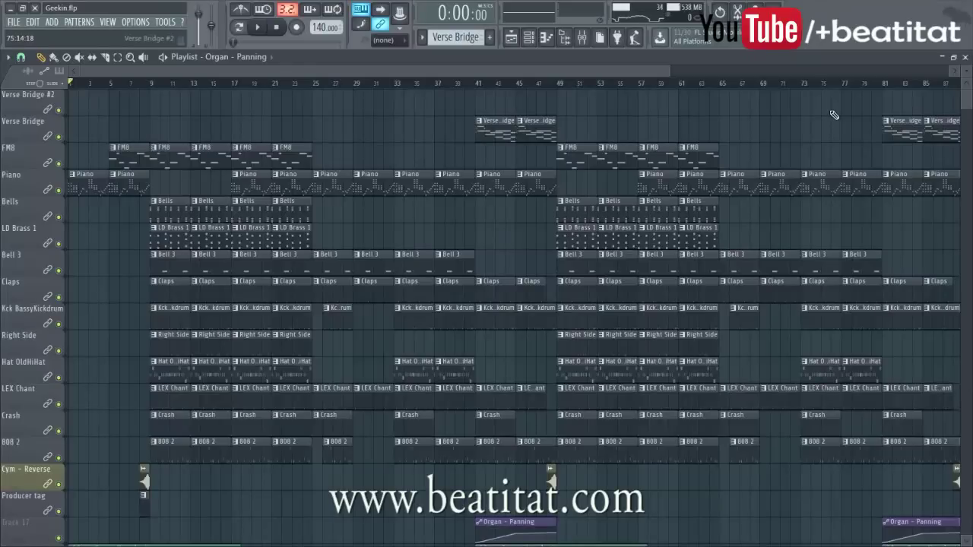
pyautogui.click(150, 84)
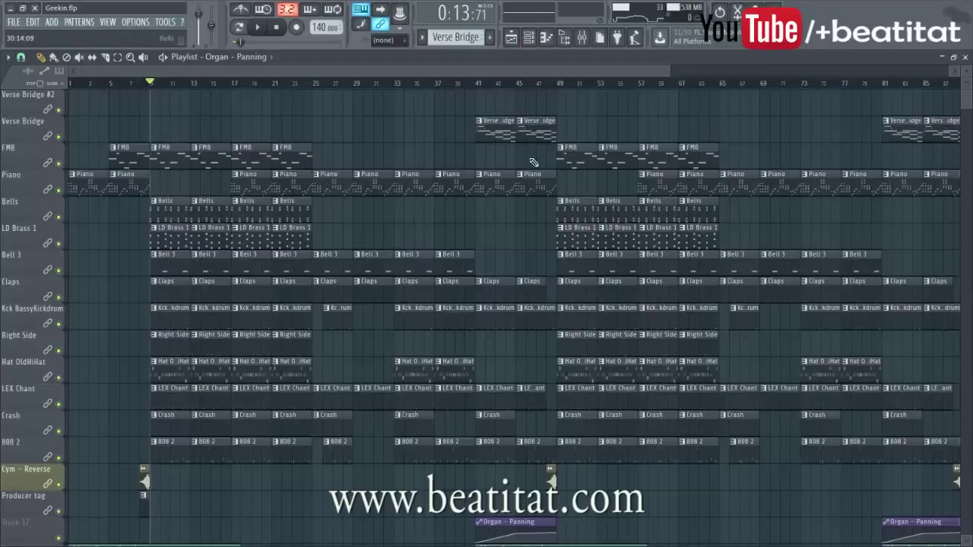
pyautogui.click(581, 38)
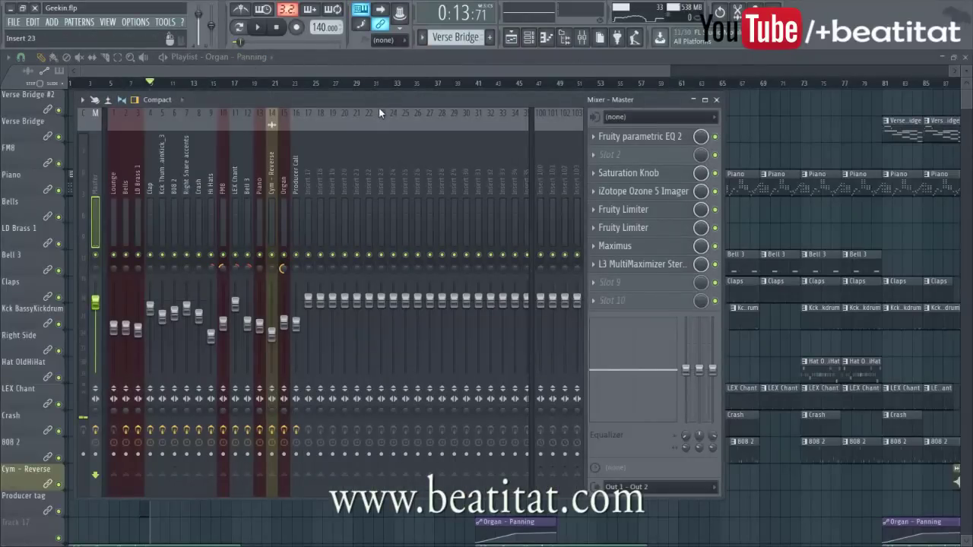
pyautogui.moveTo(384, 102); pyautogui.dragTo(598, 98)
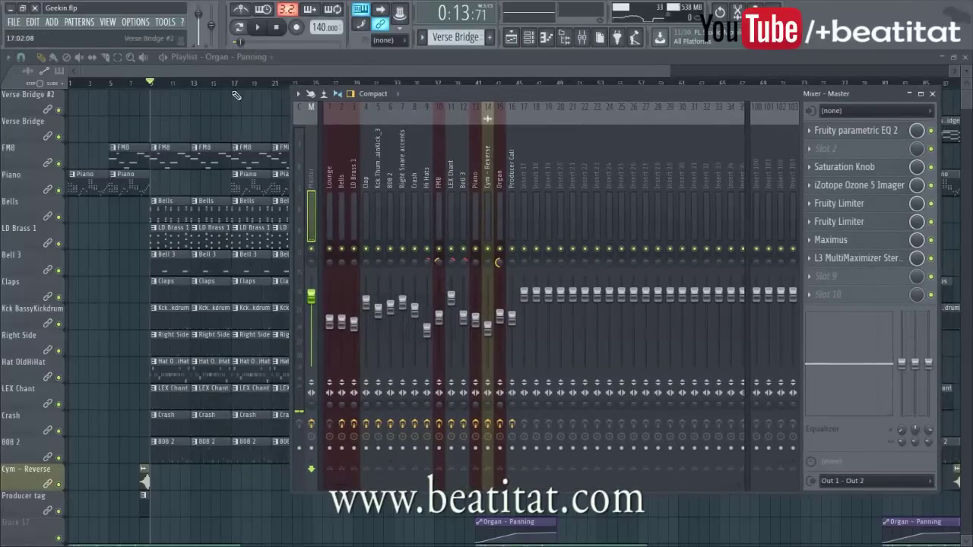
# Play the song from bar 9 and compare the levels of the kick, snare, 808 2 and Master mixer tracks.
pyautogui.click(260, 28)
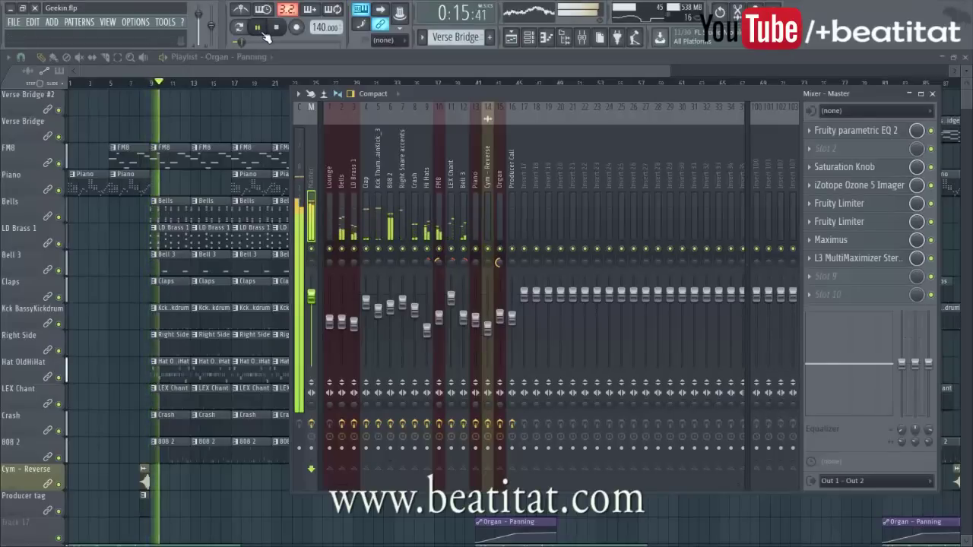
pyautogui.click(379, 196)
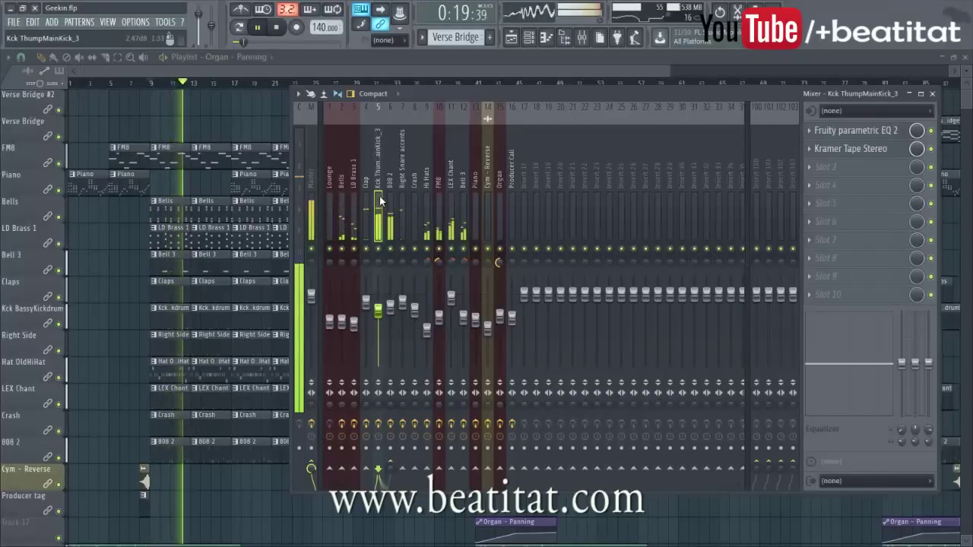
pyautogui.click(355, 183)
pyautogui.click(428, 167)
pyautogui.click(398, 177)
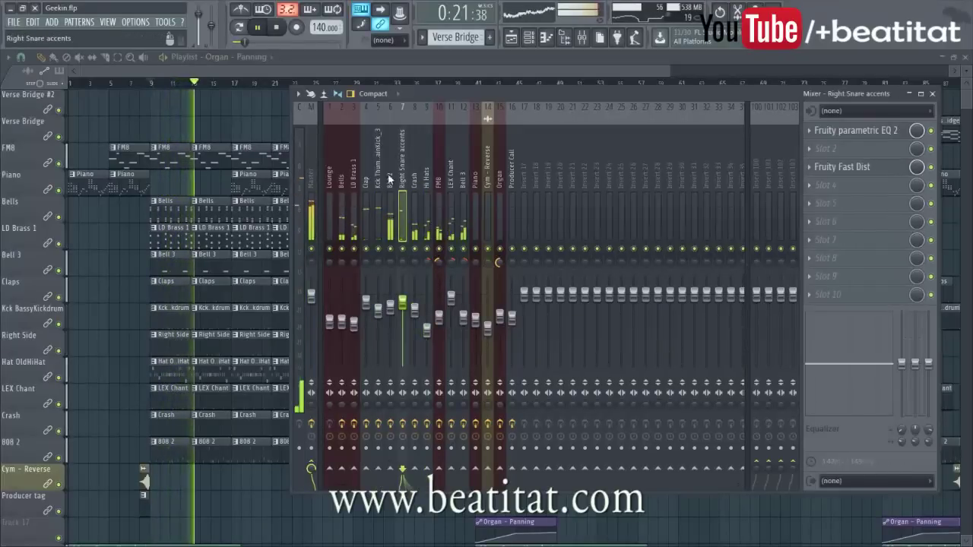
pyautogui.click(378, 199)
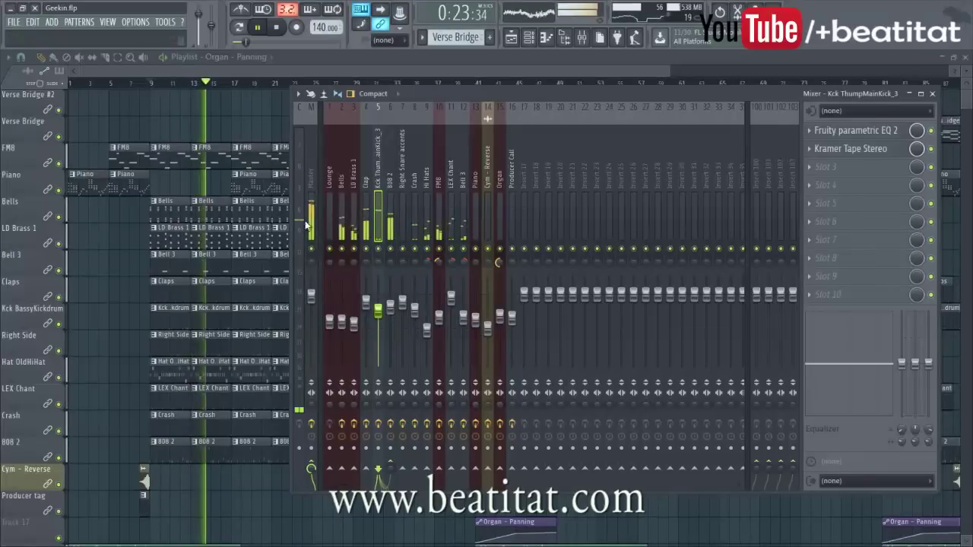
pyautogui.click(308, 222)
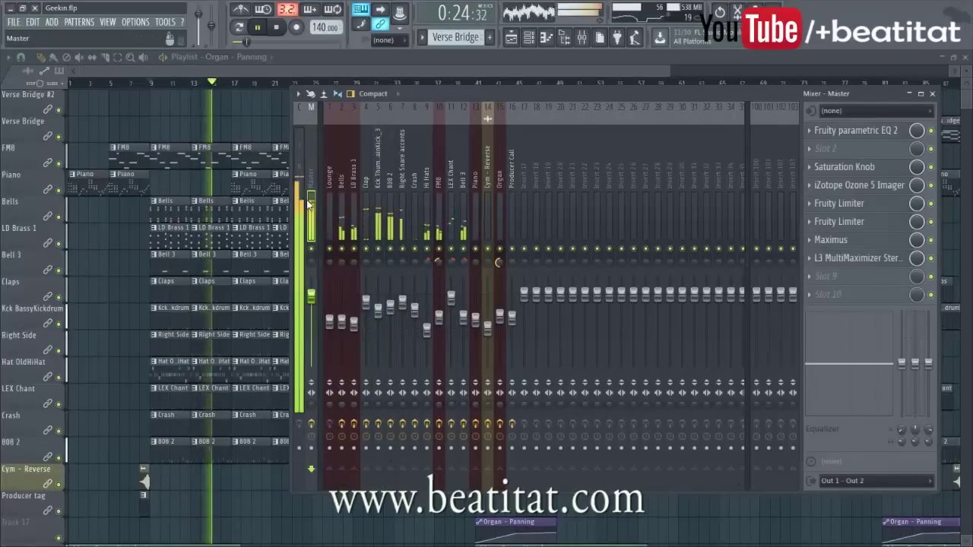
pyautogui.click(355, 182)
pyautogui.click(389, 210)
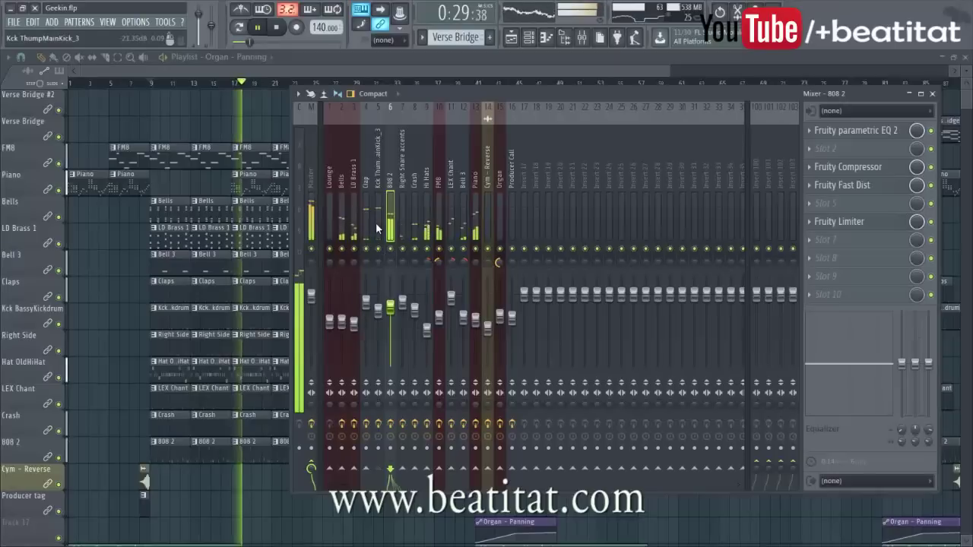
pyautogui.press('space')
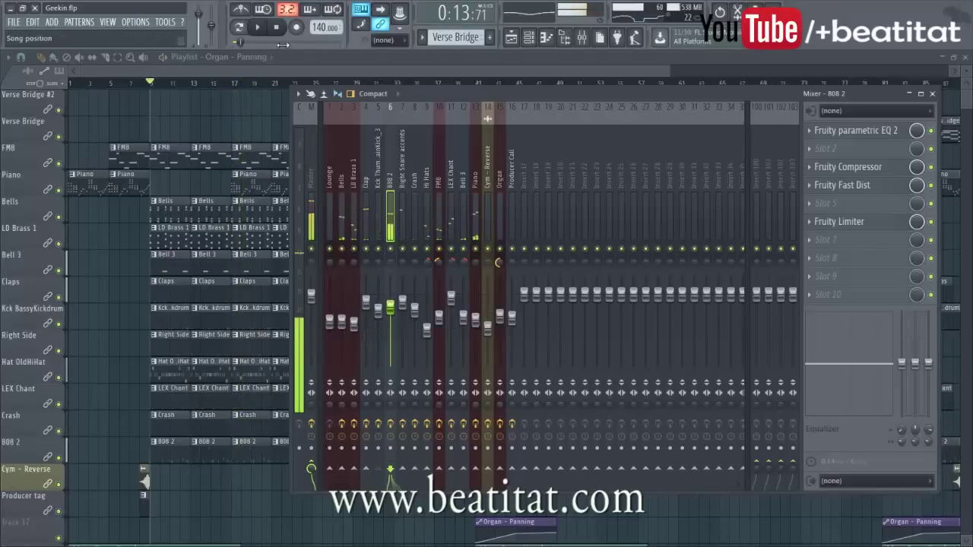
# Bypass the effects on the Master track and play the song from bar 9.
pyautogui.moveTo(282, 46); pyautogui.dragTo(232, 44)
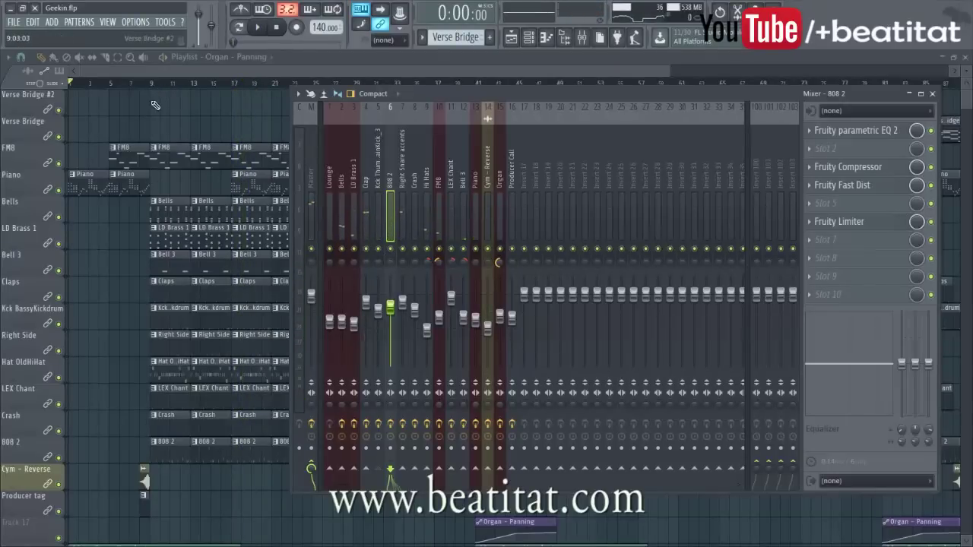
pyautogui.click(311, 189)
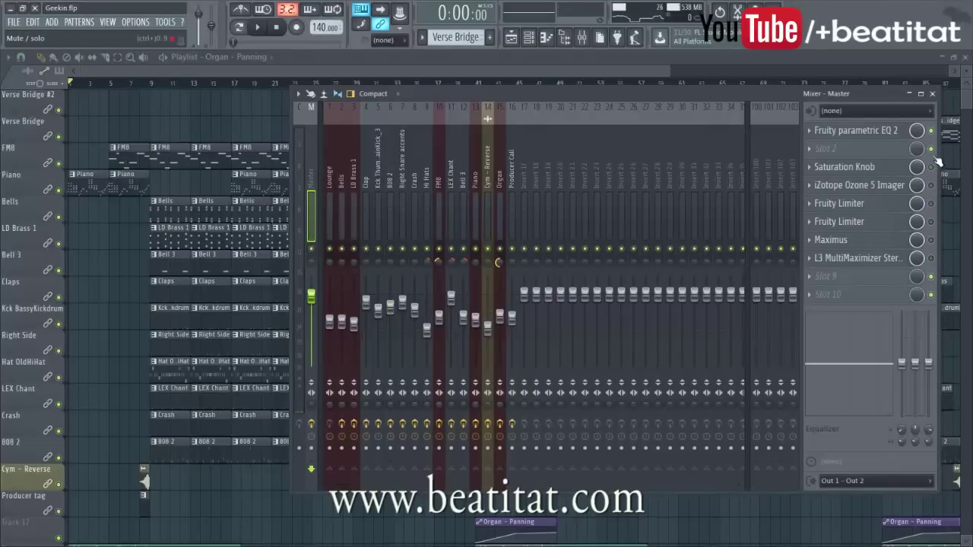
pyautogui.click(150, 82)
pyautogui.press('space')
# Extend the mixer window upward to make it taller, and stop playback.
pyautogui.click(595, 45)
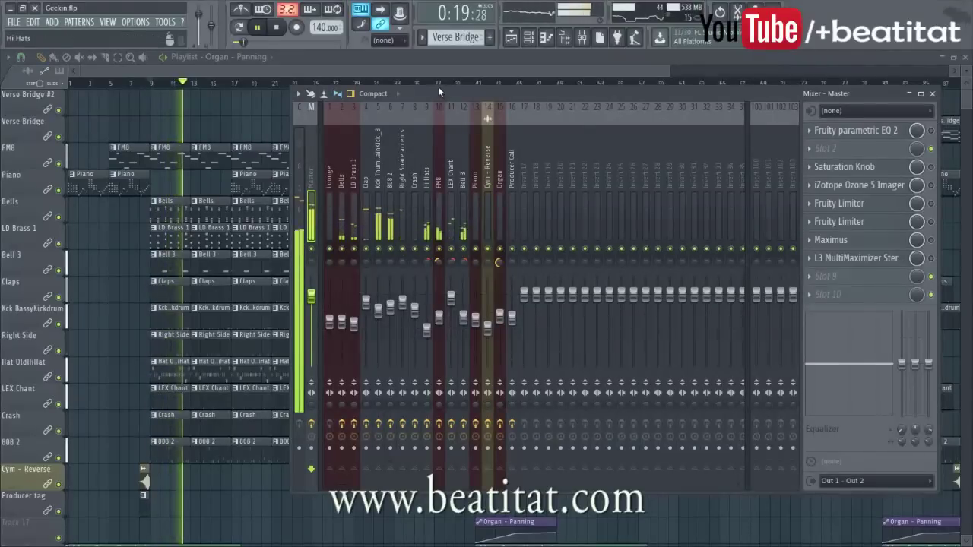
pyautogui.moveTo(438, 86); pyautogui.dragTo(438, 42)
pyautogui.press('space')
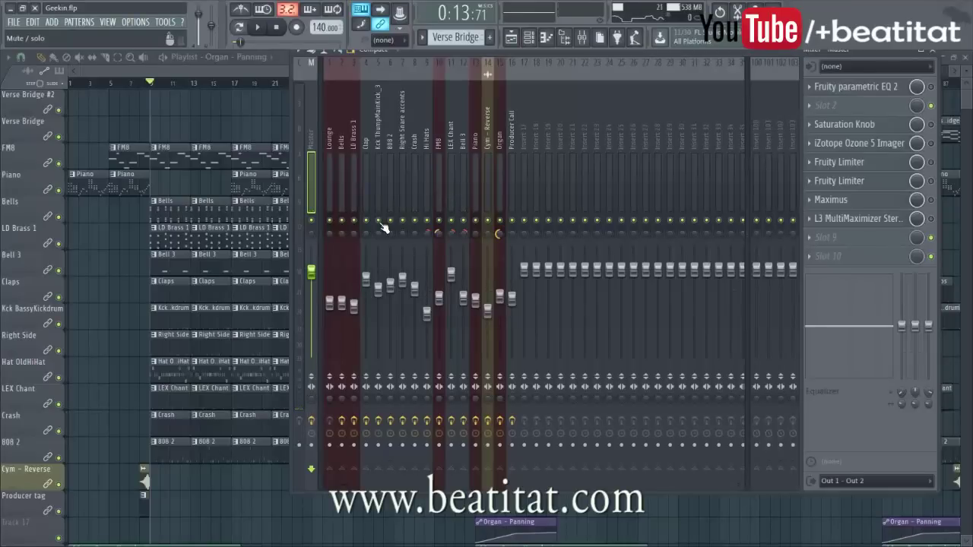
# Examine the 808 2 and Kck ThumpMainKick_3 tracks, comparing their levels and effect chains during playback from bar 9.
pyautogui.click(389, 169)
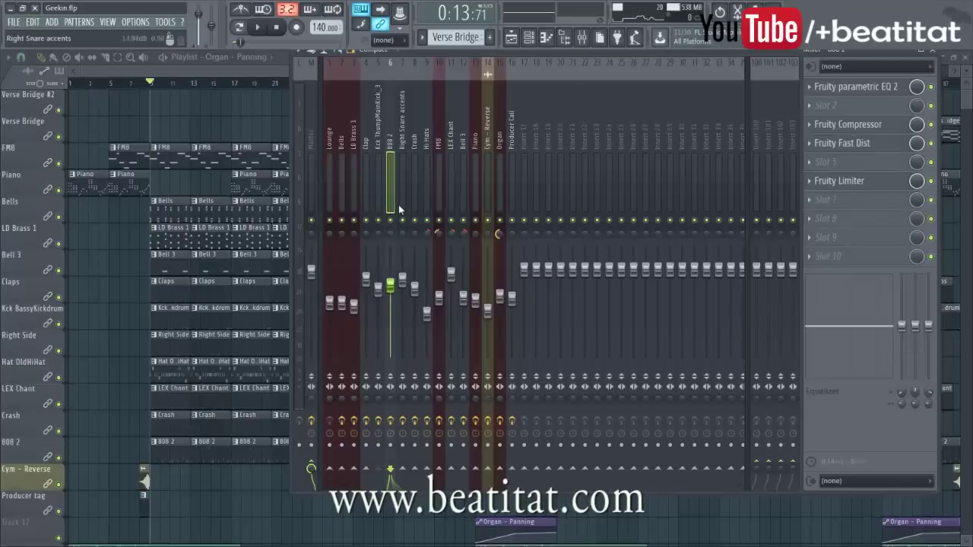
pyautogui.press('space')
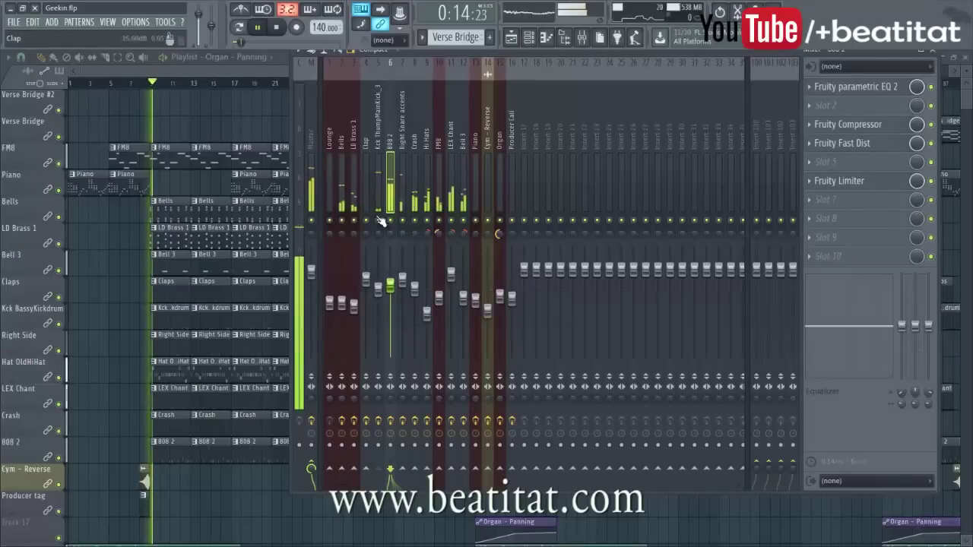
pyautogui.press('space')
pyautogui.click(379, 179)
pyautogui.click(388, 175)
pyautogui.press('space')
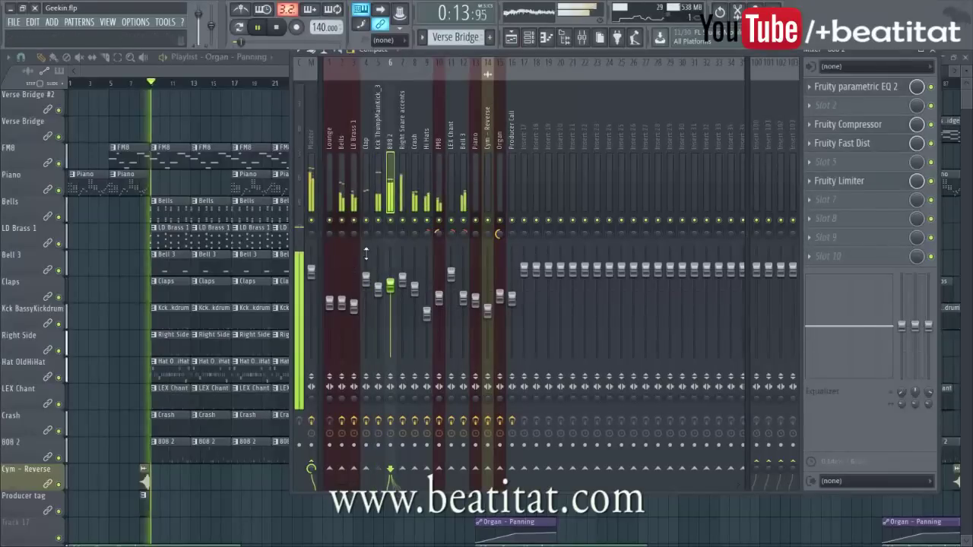
pyautogui.click(378, 189)
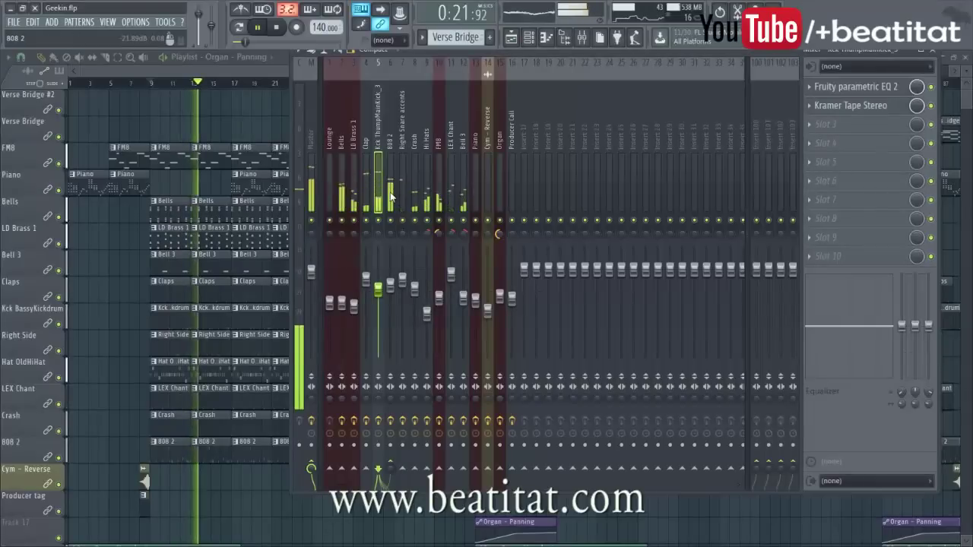
pyautogui.click(389, 194)
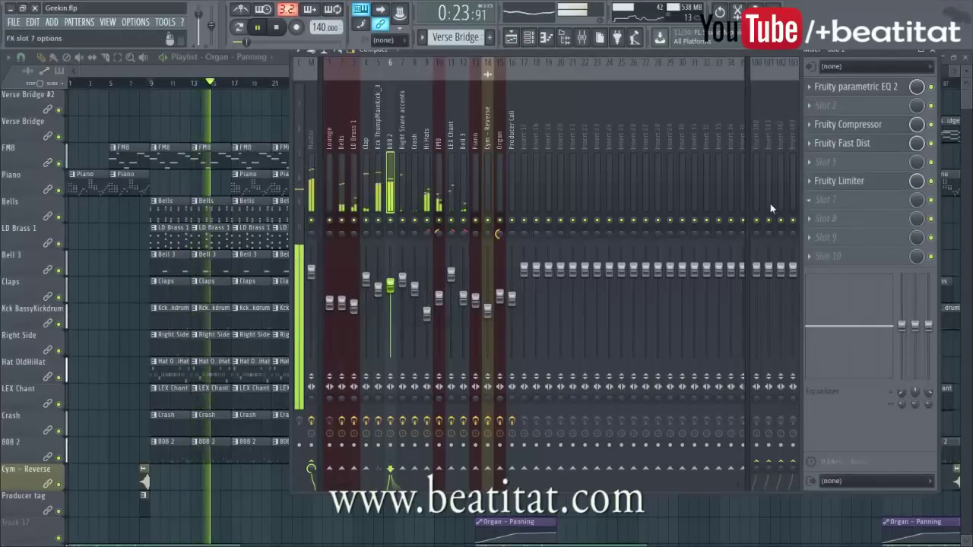
pyautogui.click(379, 189)
pyautogui.press('space')
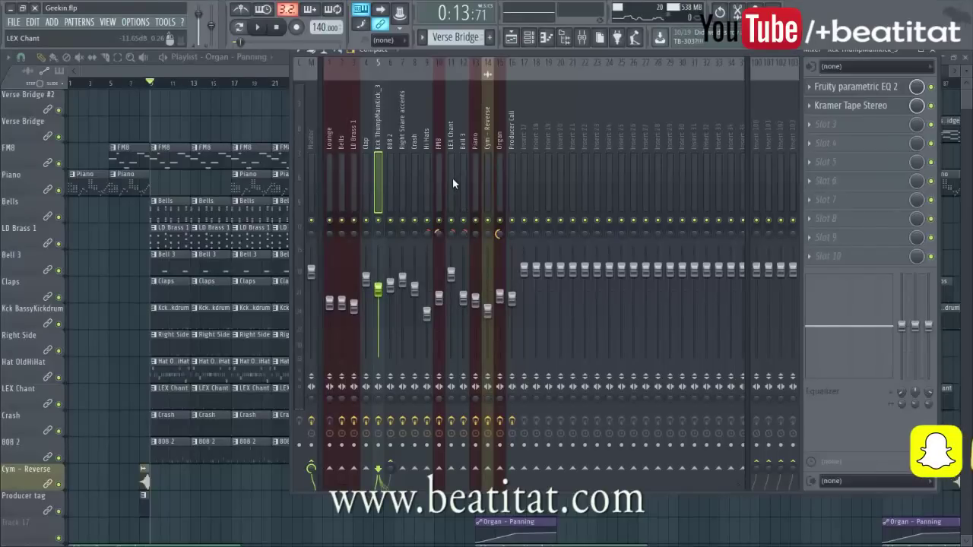
# Solo the kick together with 808 2, FM8 and Bells, and audition the combination from bar 9.
pyautogui.rightClick(378, 220)
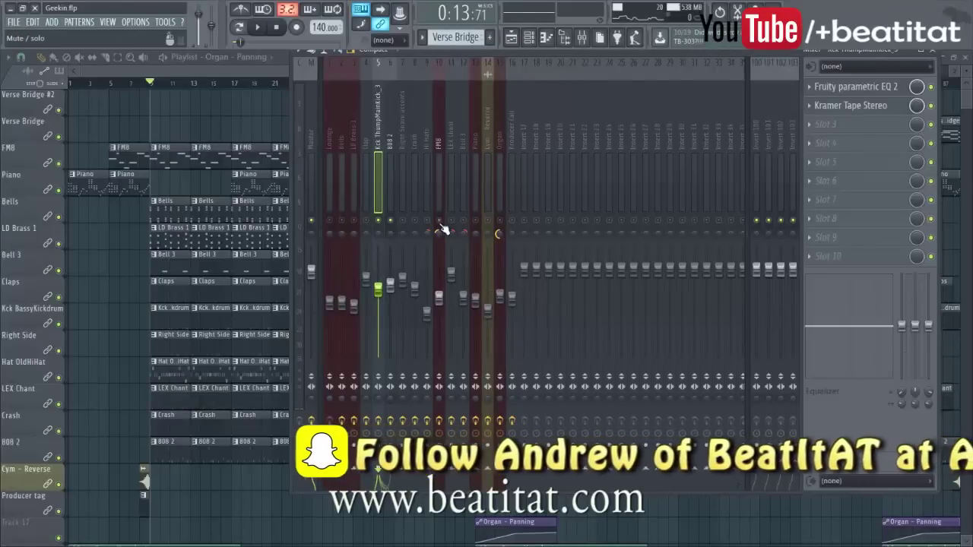
pyautogui.press('space')
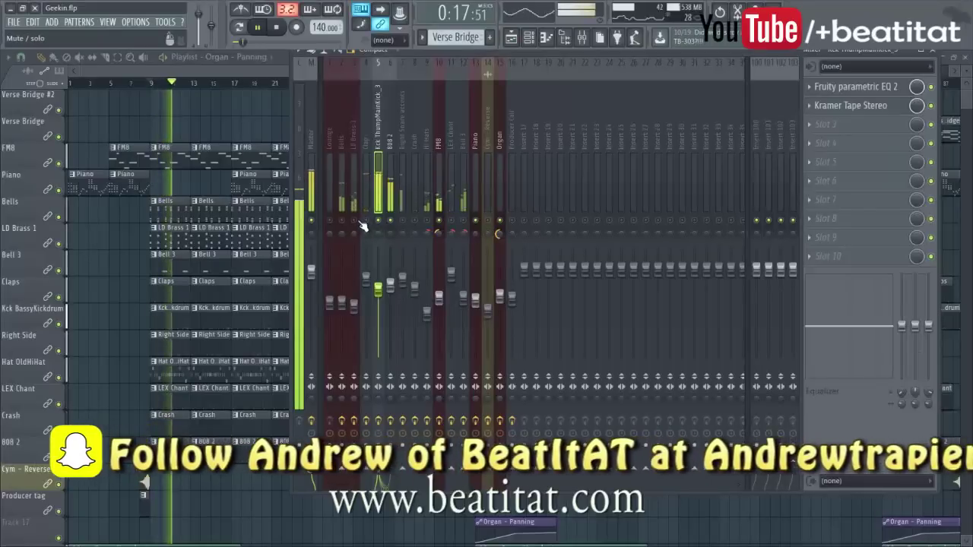
pyautogui.click(499, 222)
pyautogui.click(476, 222)
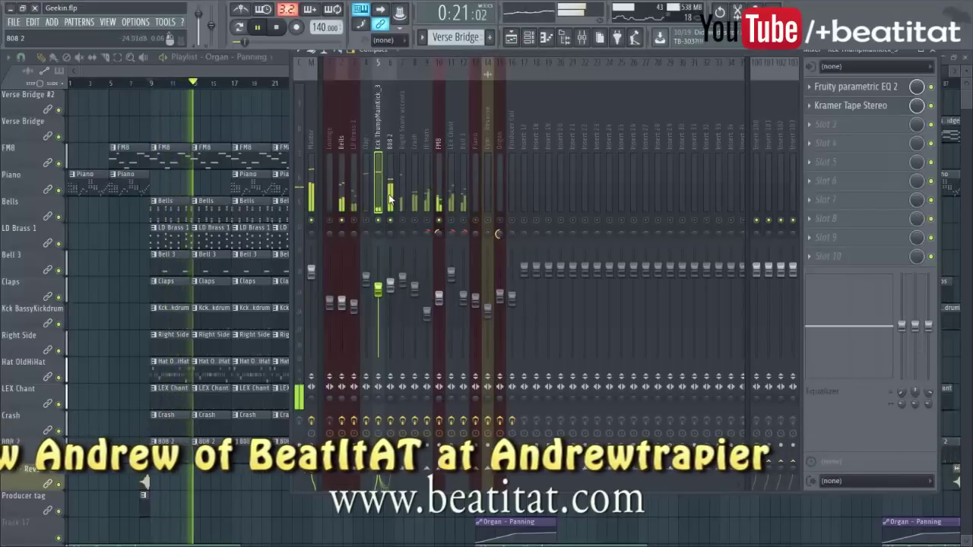
pyautogui.press('space')
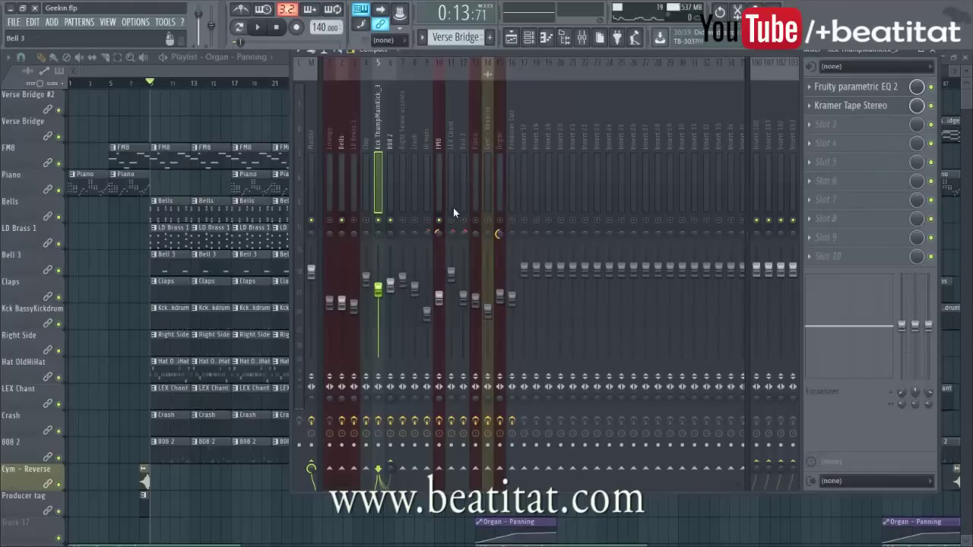
# Lower band 7 in both gain and frequency in the kick's Fruity parametric EQ 2, and audition the high-end cut.
pyautogui.click(851, 87)
pyautogui.moveTo(304, 285); pyautogui.dragTo(269, 291)
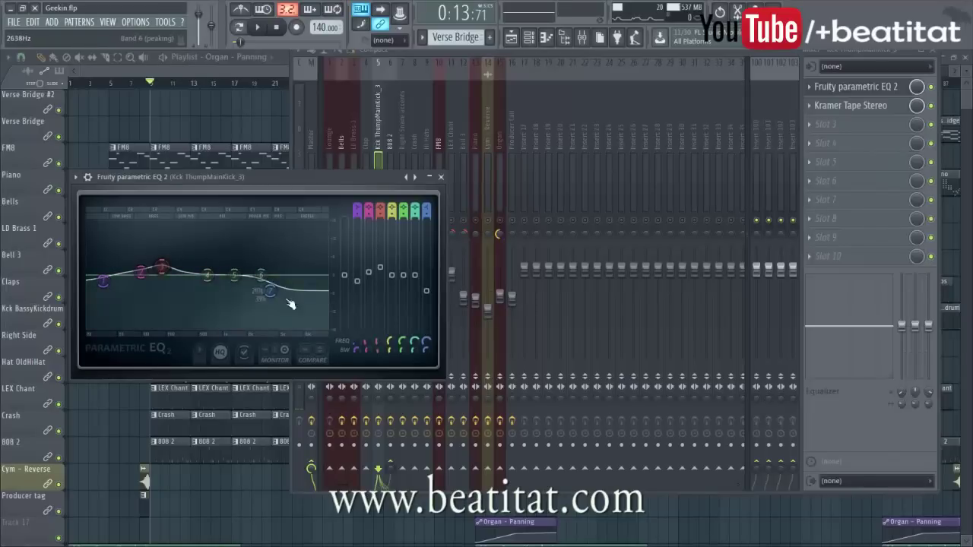
pyautogui.moveTo(270, 290); pyautogui.dragTo(266, 296)
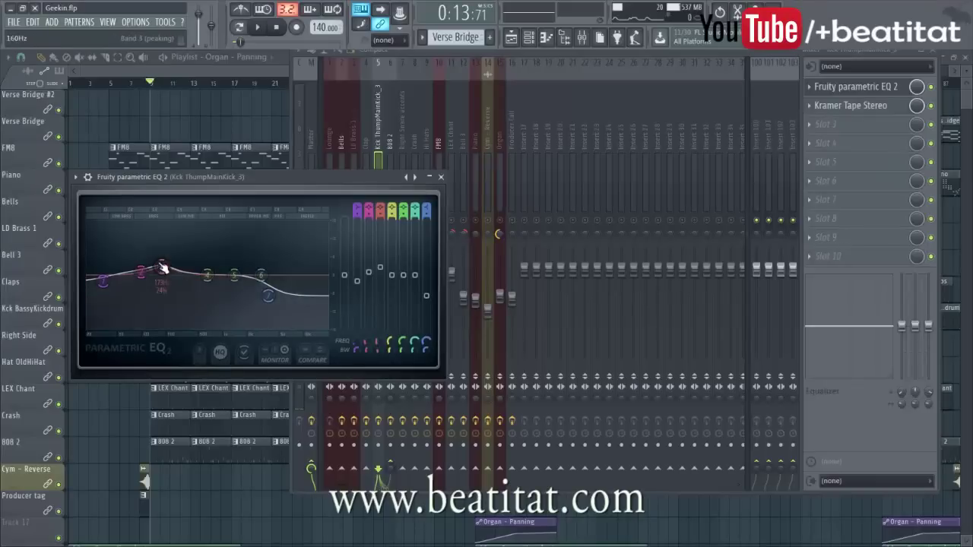
pyautogui.moveTo(267, 296); pyautogui.dragTo(256, 296)
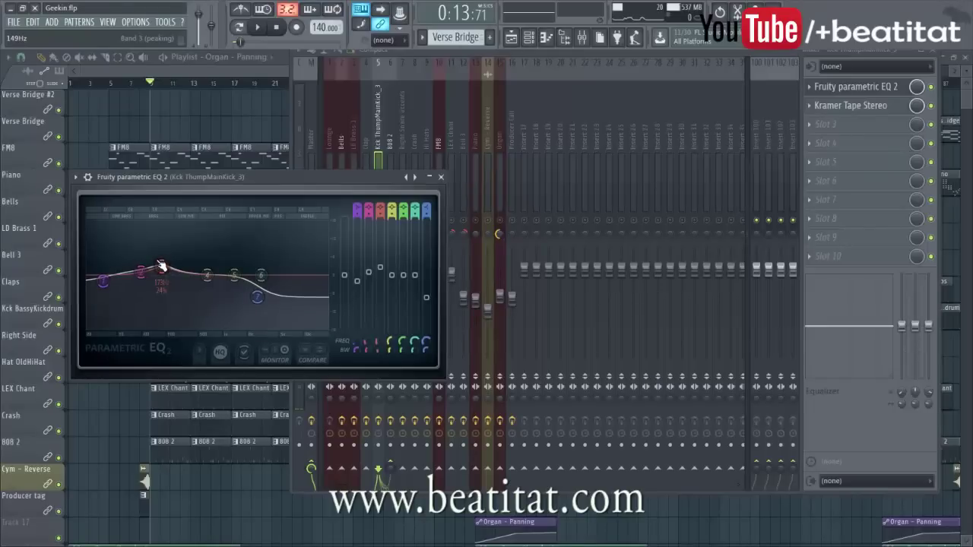
pyautogui.press('space')
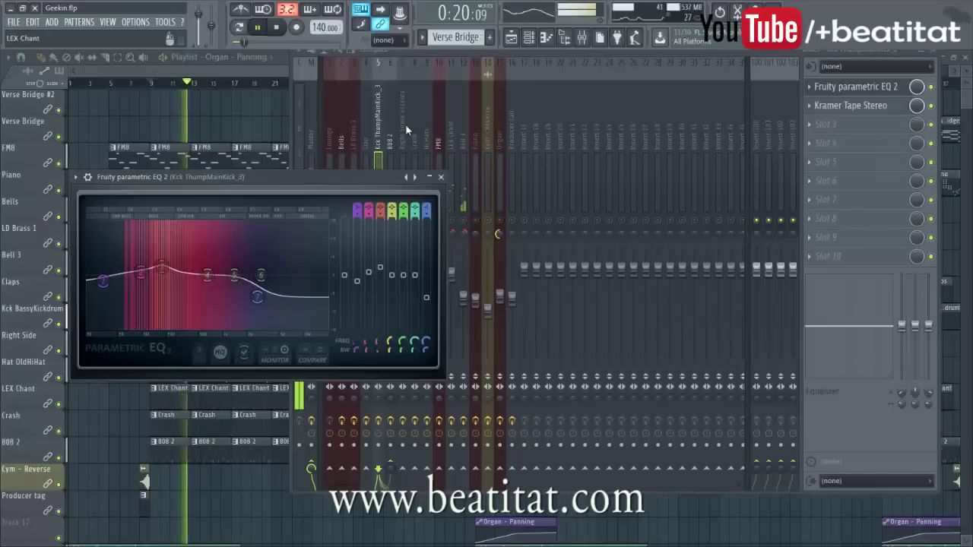
pyautogui.press('space')
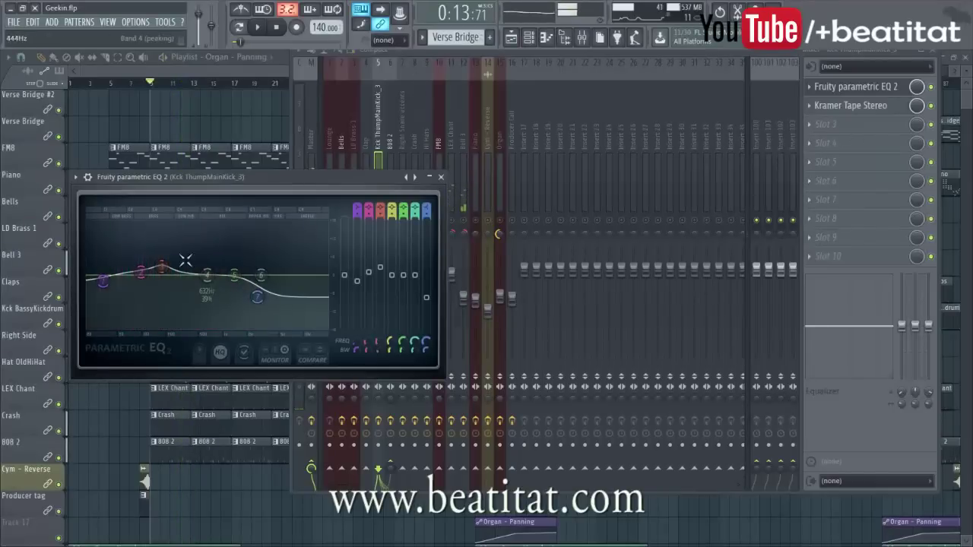
# Mute Bells and FM8, and bypass the kick's Kramer Tape Stereo and the 808 2 track's EQ, Fruity Compressor and Fruity Fast Dist.
pyautogui.click(938, 106)
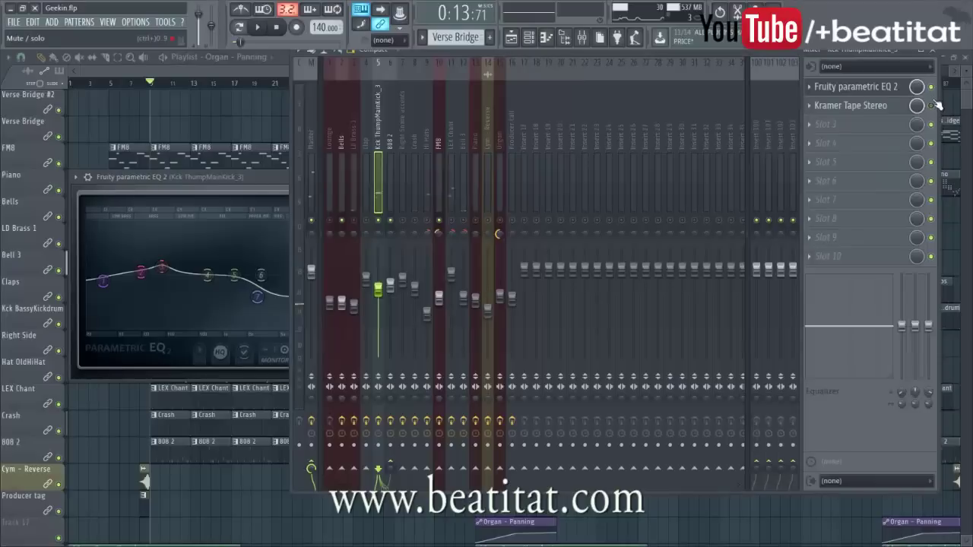
pyautogui.click(343, 170)
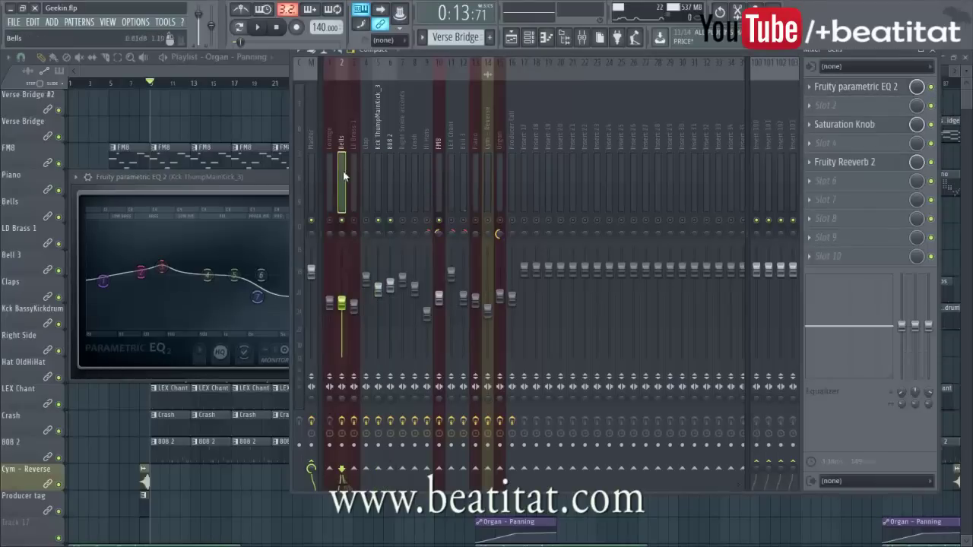
pyautogui.click(379, 190)
pyautogui.click(390, 174)
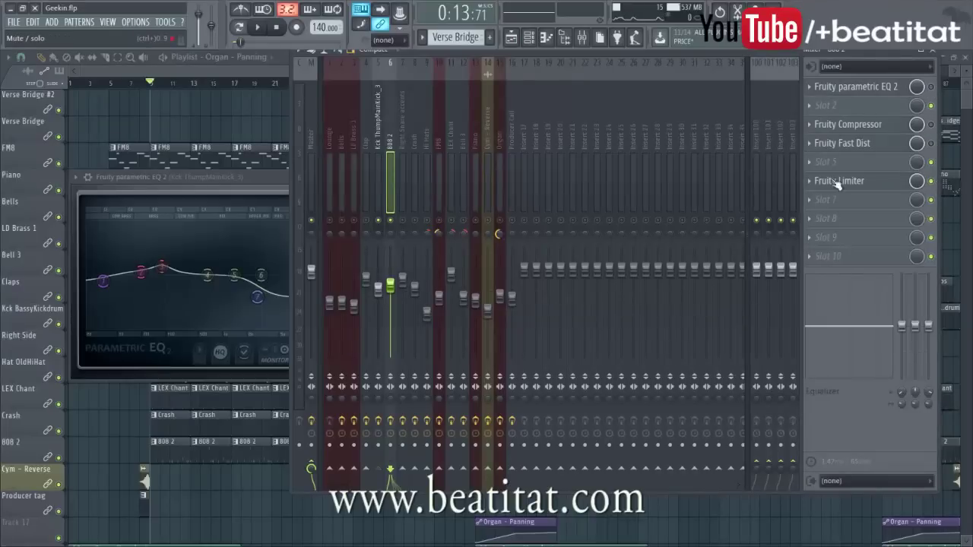
# Audition the kick against the 808 2 from bar 9 with the kick's effects bypassed.
pyautogui.click(377, 156)
pyautogui.press('space')
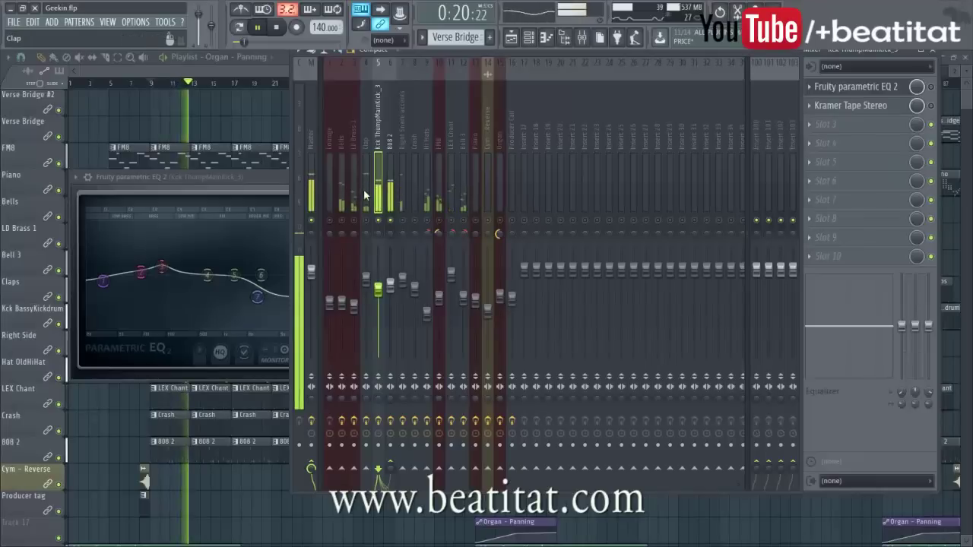
pyautogui.press('space')
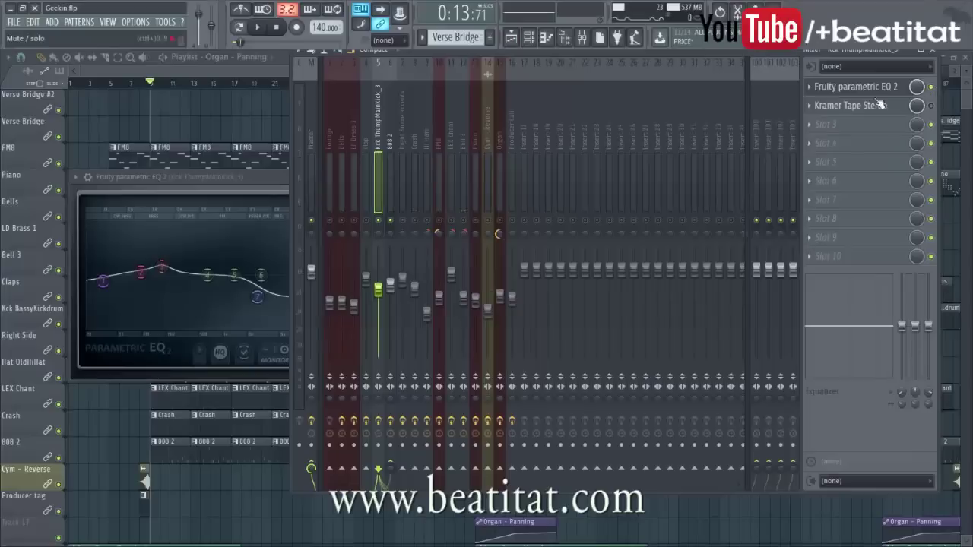
# During playback from bar 9, lower band 2's frequency and band 7's gain in the kick's Fruity parametric EQ 2, and close the EQ.
pyautogui.press('space')
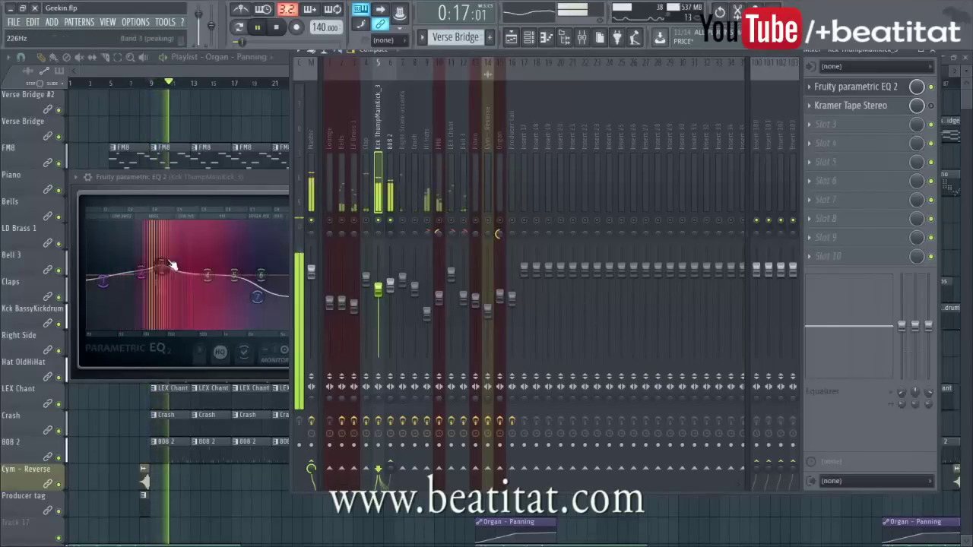
pyautogui.press('space')
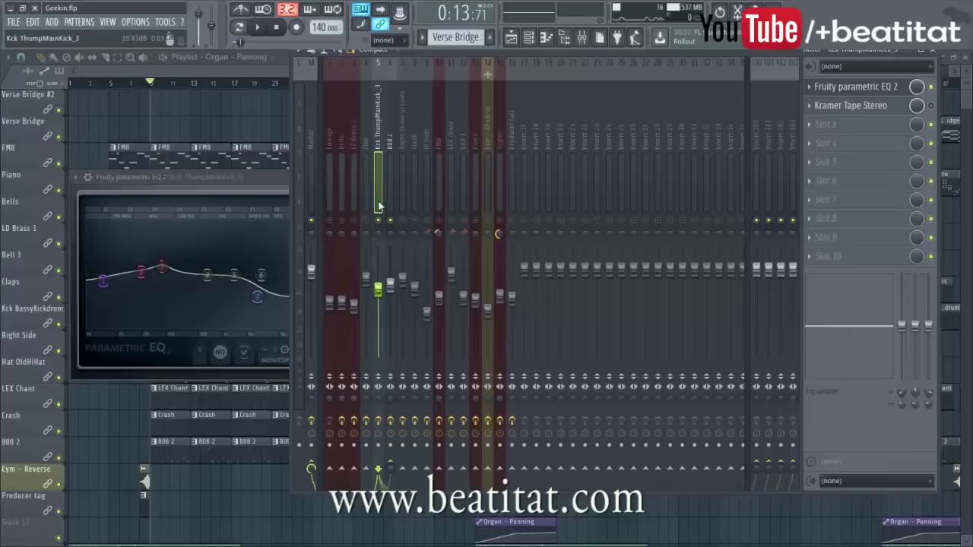
pyautogui.press('space')
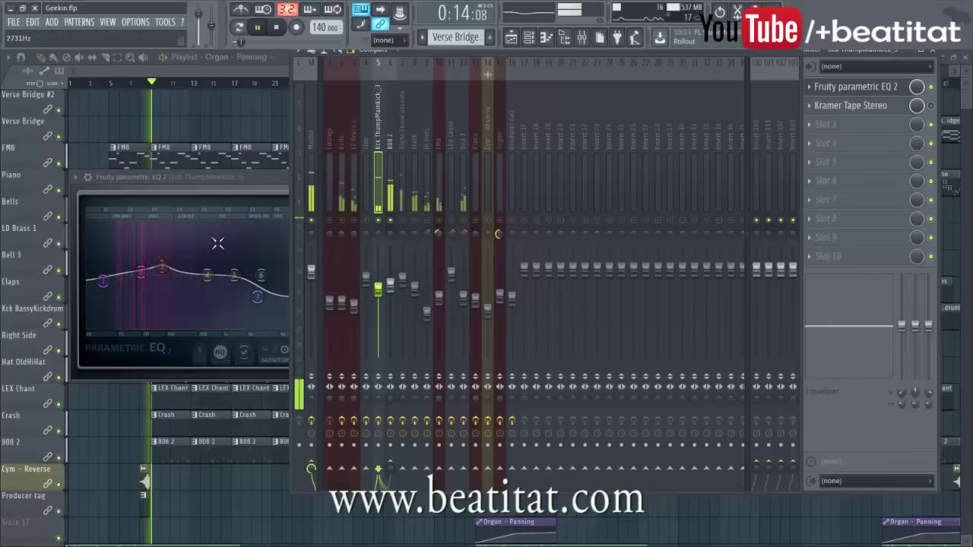
pyautogui.click(259, 298)
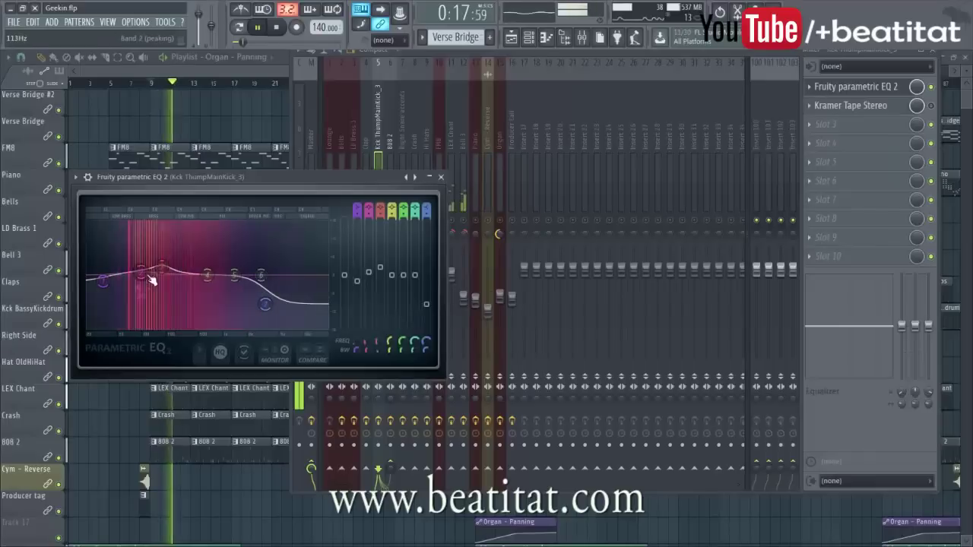
pyautogui.moveTo(151, 279); pyautogui.dragTo(125, 280)
pyautogui.press('space')
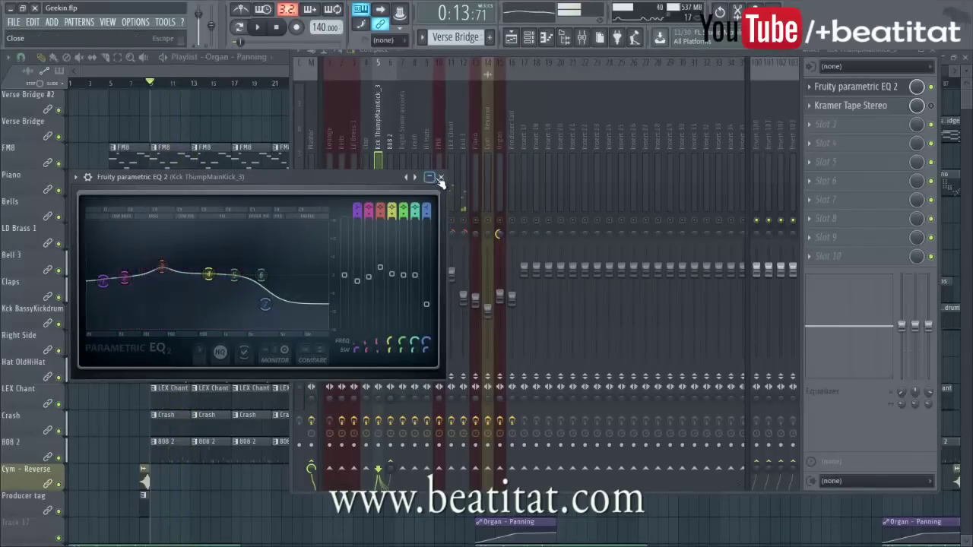
pyautogui.click(441, 177)
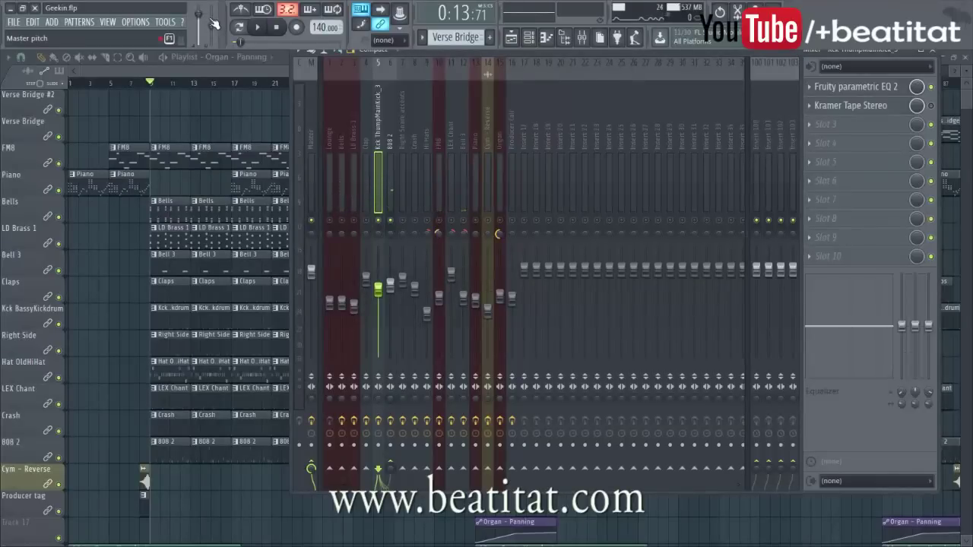
# Load the Drums factory preset KIK in ur face into the kick's Kramer Tape Stereo.
pyautogui.click(931, 107)
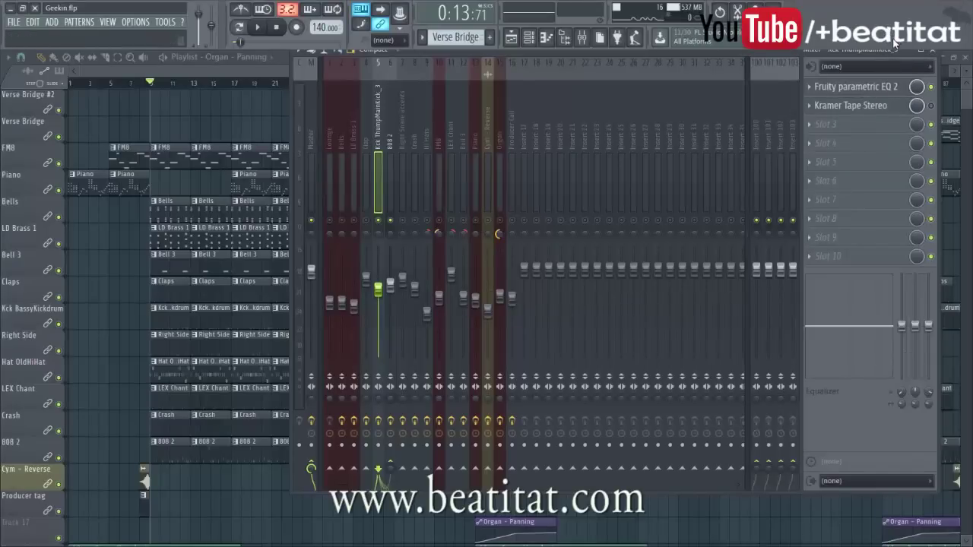
pyautogui.click(874, 105)
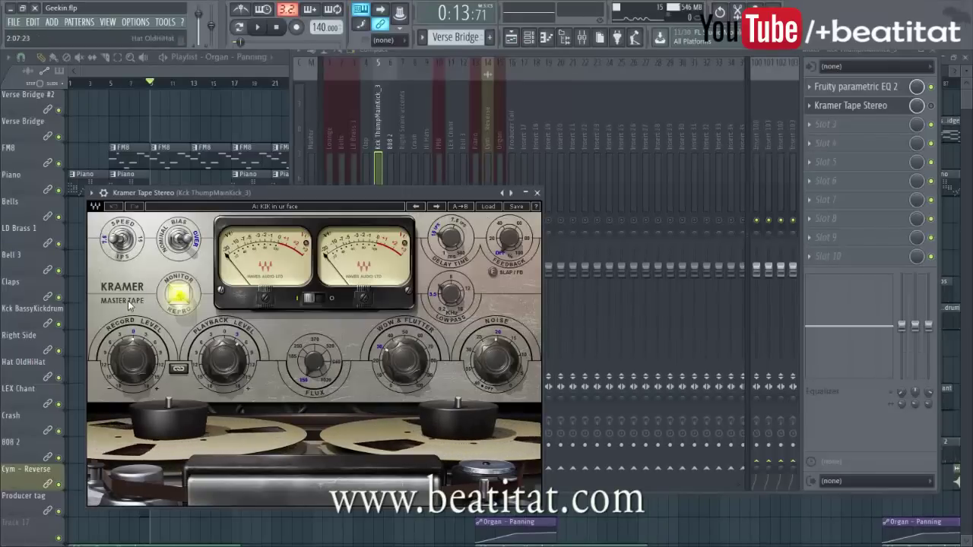
pyautogui.click(490, 207)
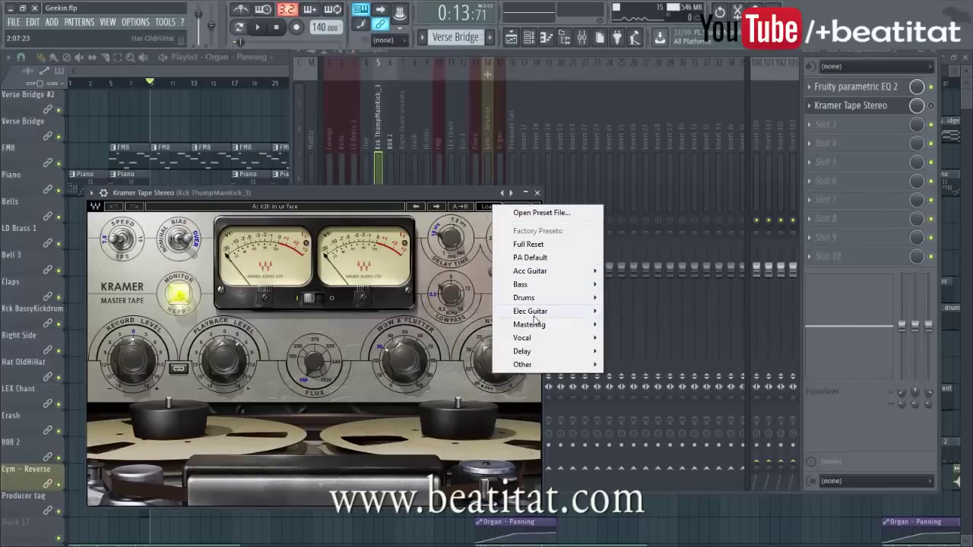
pyautogui.moveTo(547, 298)
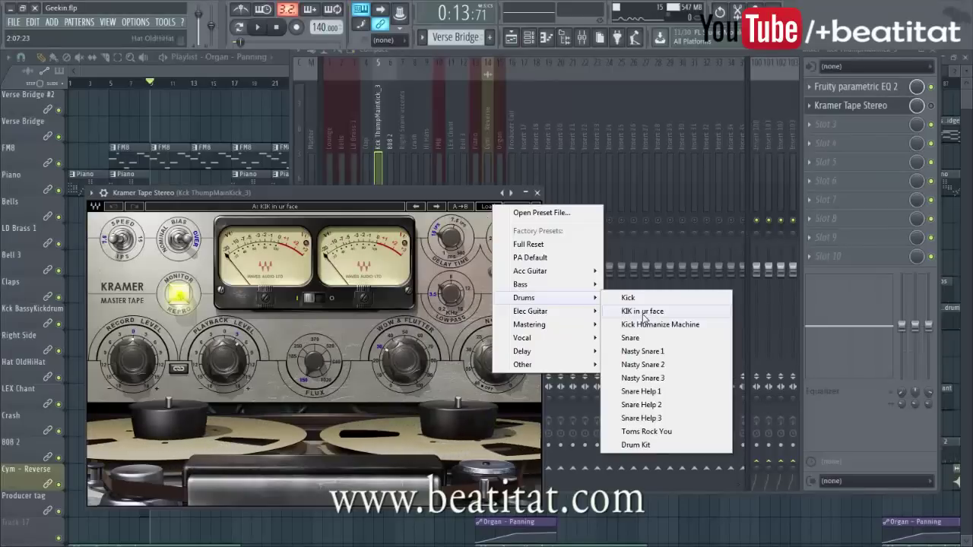
pyautogui.click(642, 311)
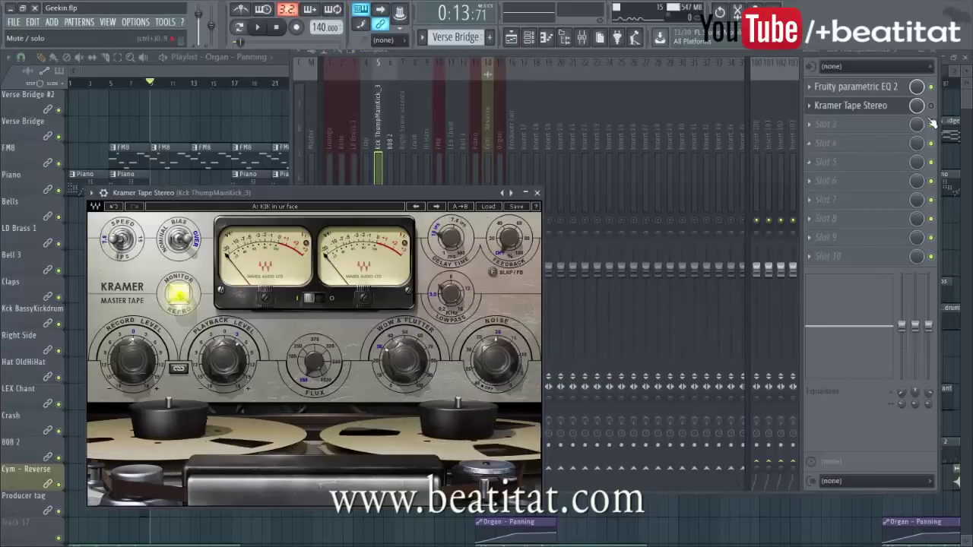
# Audition the kick with the 808 2 from bar 9, comparing Kramer Tape Stereo bypassed and enabled.
pyautogui.click(933, 114)
pyautogui.press('space')
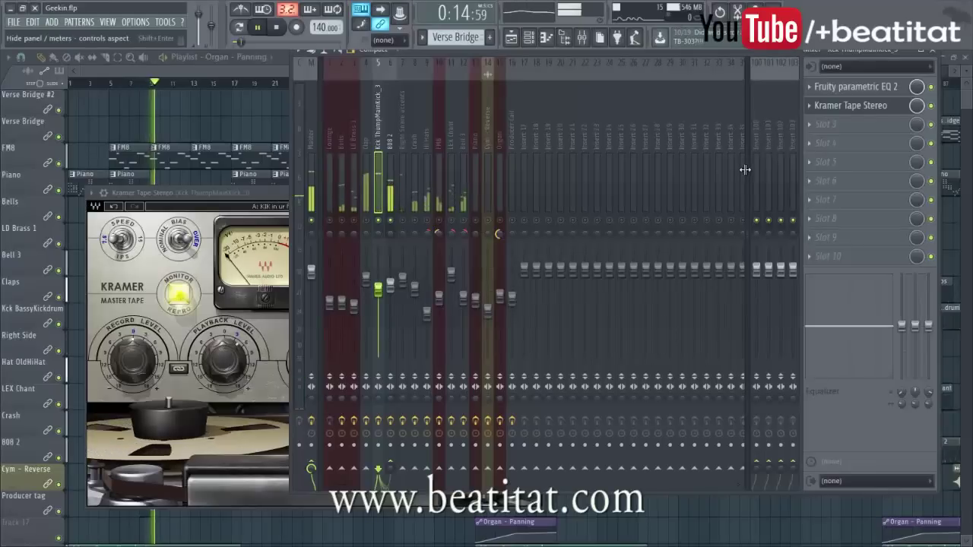
pyautogui.press('space')
pyautogui.press('space')
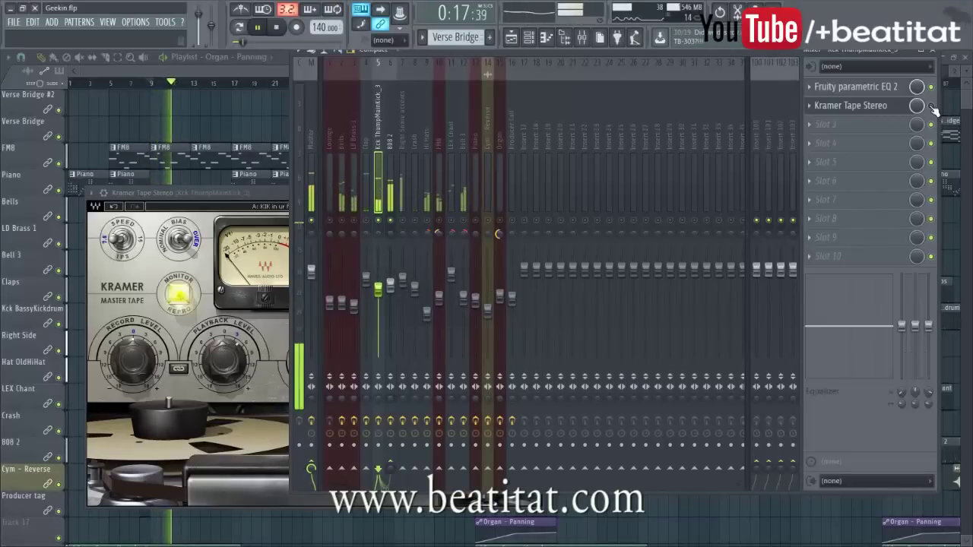
pyautogui.press('space')
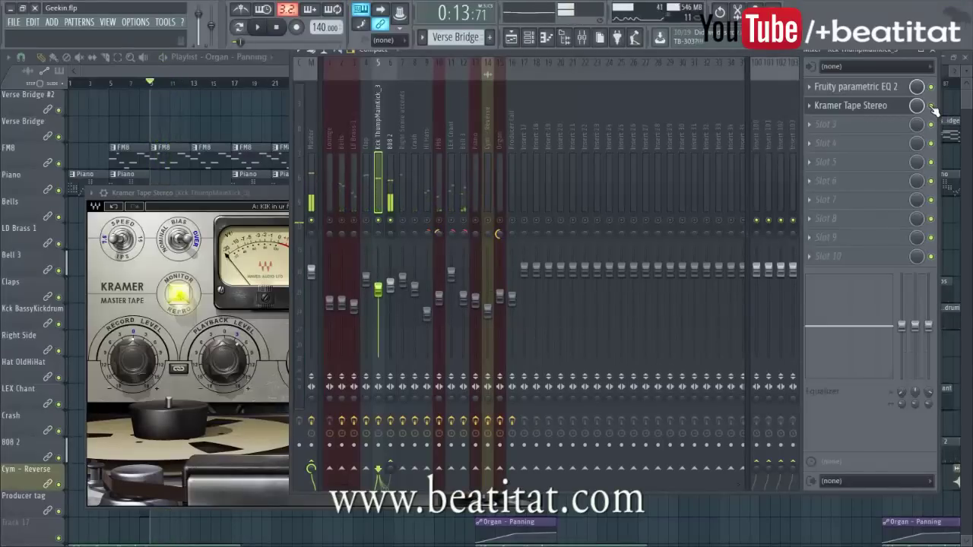
# Mute the 808 2 and audition the kick by itself from bar 9 with Kramer Tape Stereo enabled.
pyautogui.press('space')
pyautogui.press('space')
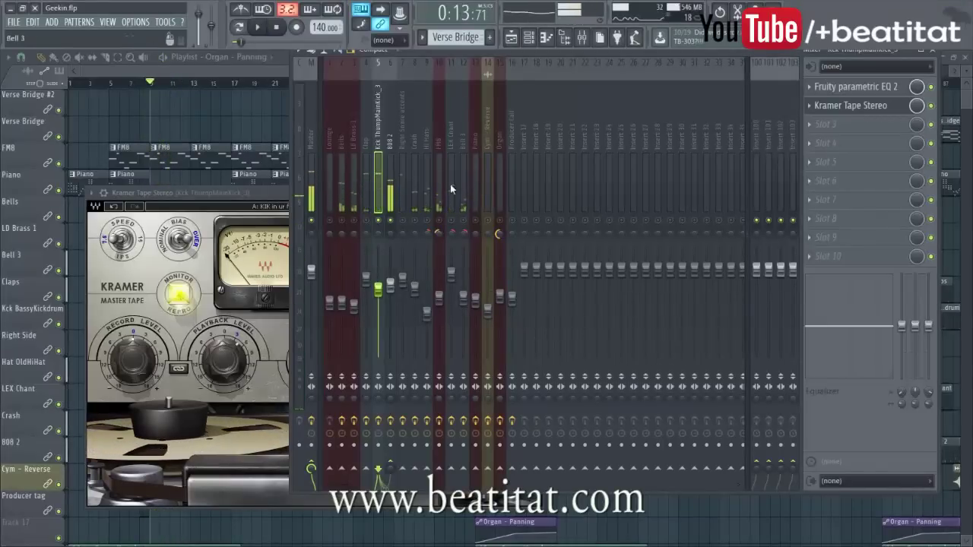
pyautogui.press('space')
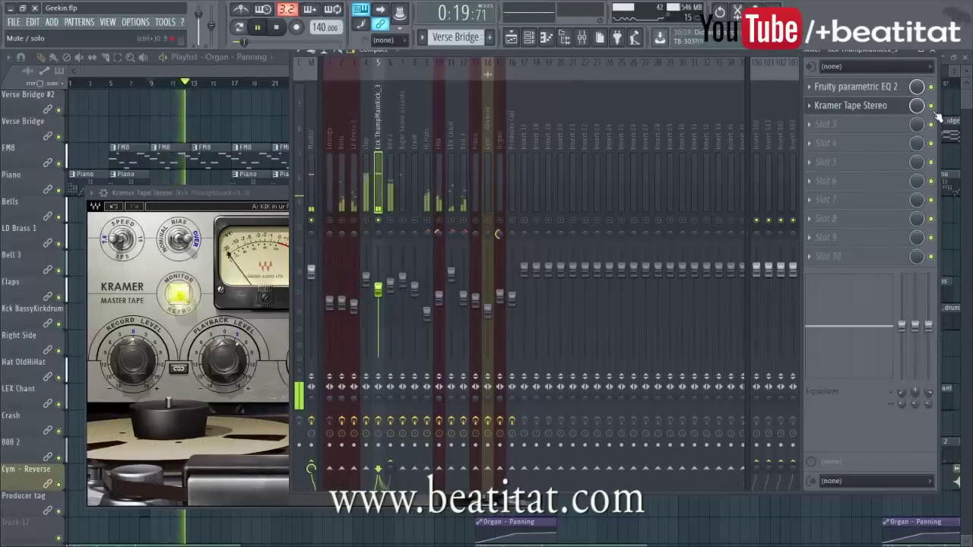
pyautogui.press('space')
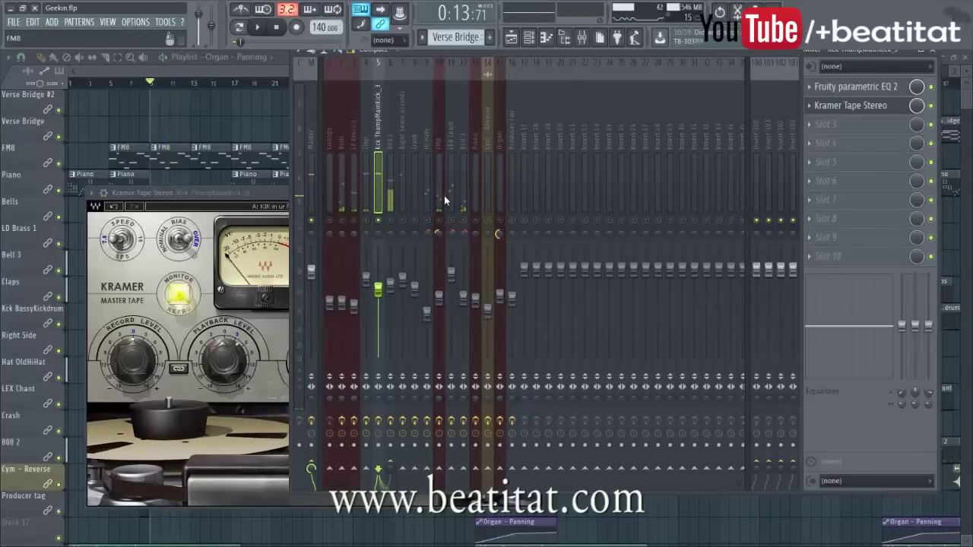
# Review the kick's Fruity parametric EQ 2 curve and unmute the 808 2 alongside the kick.
pyautogui.click(855, 86)
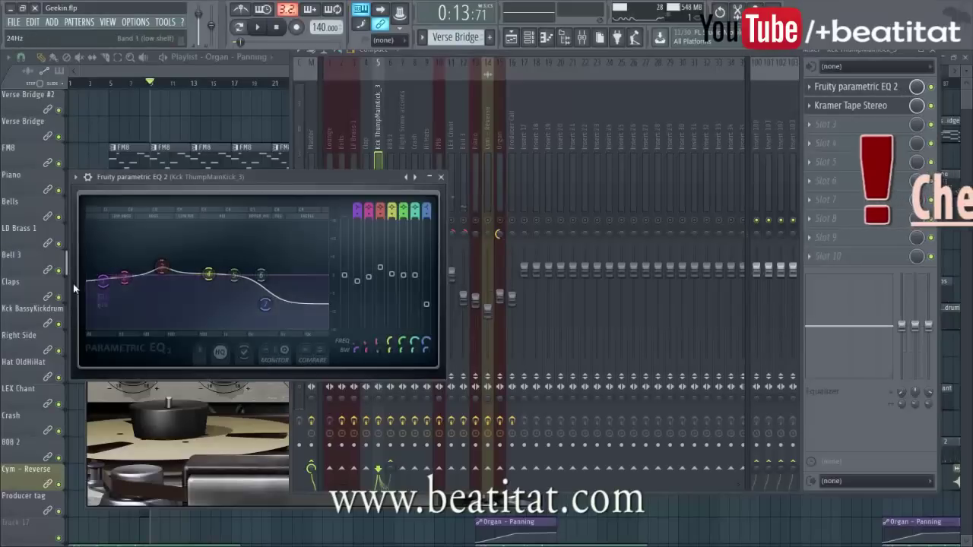
pyautogui.click(441, 176)
pyautogui.click(403, 175)
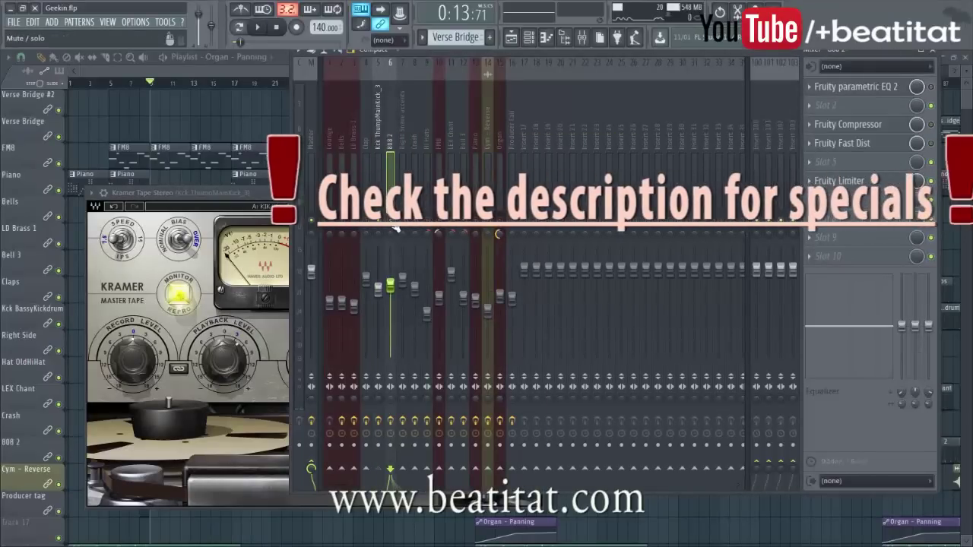
pyautogui.click(380, 415)
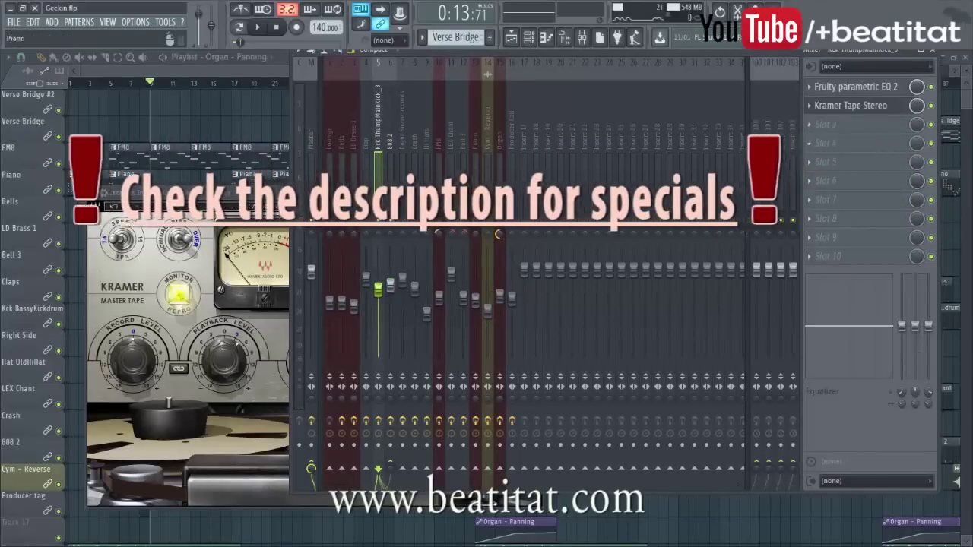
# Re-enable Fruity parametric EQ 2 and Fruity Compressor on the 808 2 track while reviewing their settings.
pyautogui.click(392, 152)
pyautogui.click(858, 87)
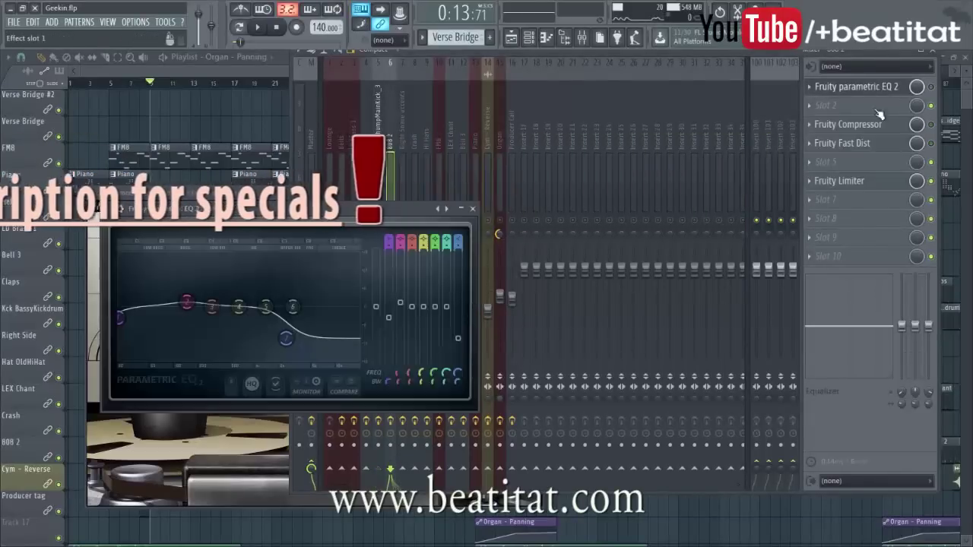
pyautogui.click(859, 122)
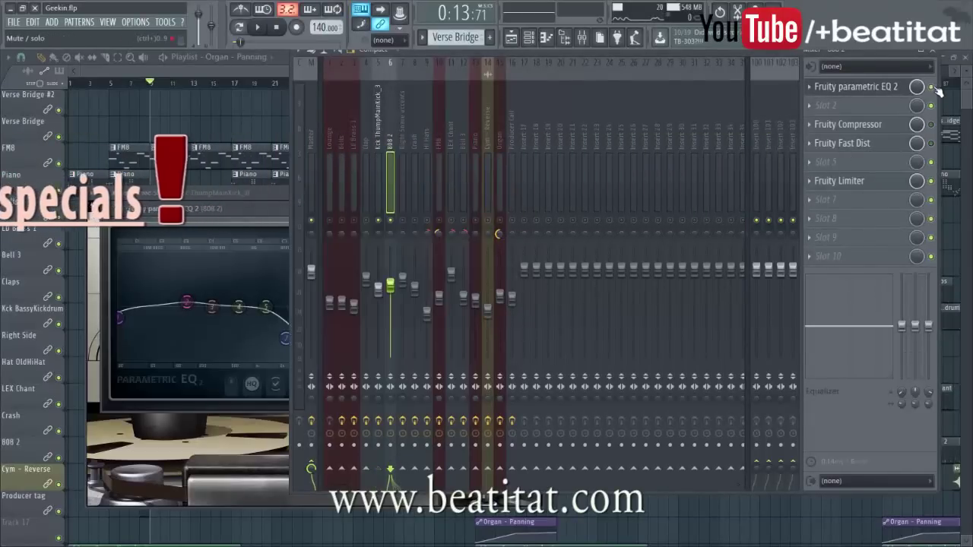
pyautogui.click(857, 123)
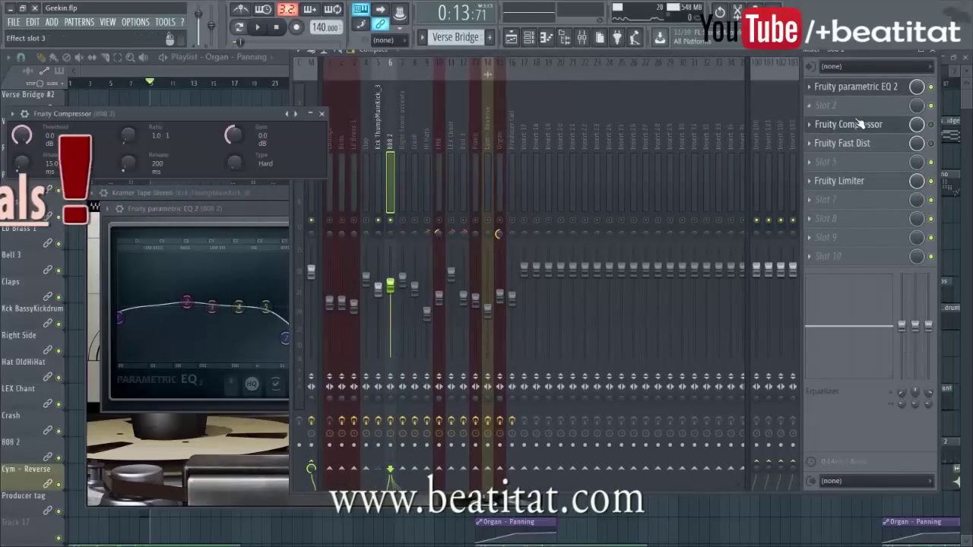
pyautogui.click(935, 132)
pyautogui.click(260, 132)
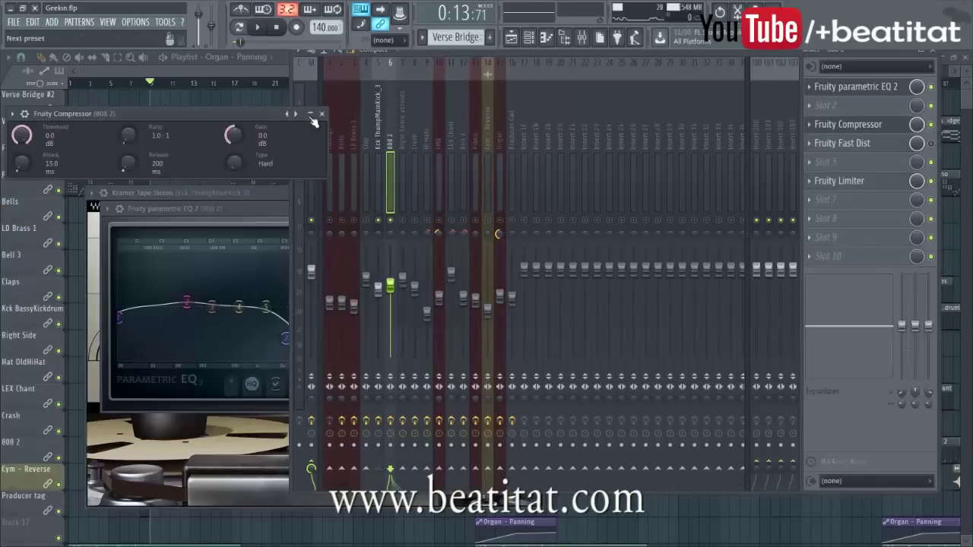
pyautogui.click(322, 114)
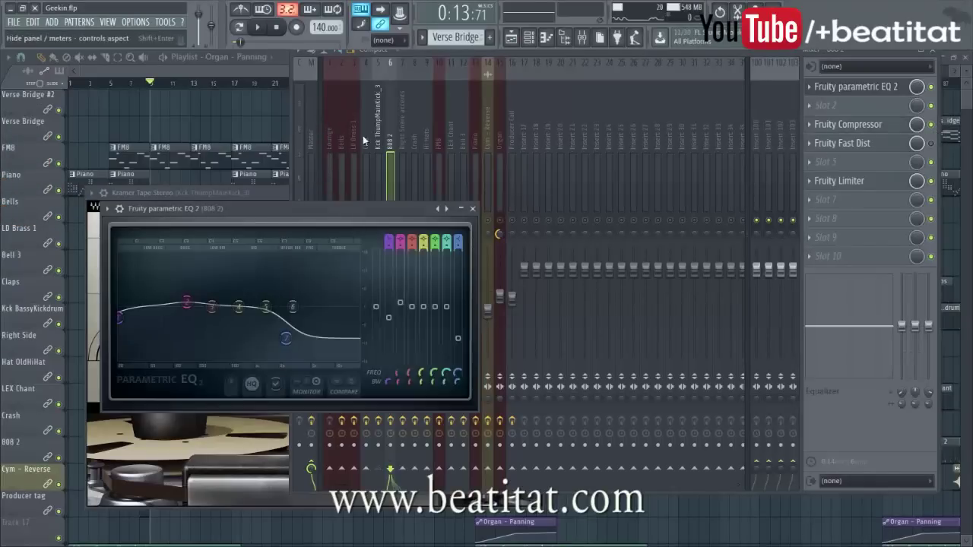
# Review the Fruity Fast Dist settings on the 808 2 track and re-enable the effect.
pyautogui.click(880, 146)
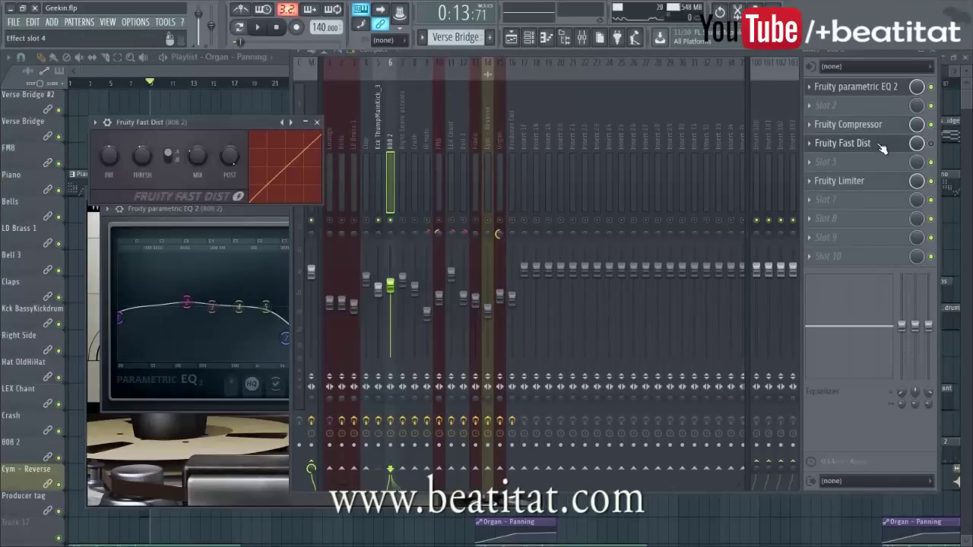
pyautogui.click(317, 122)
pyautogui.click(929, 153)
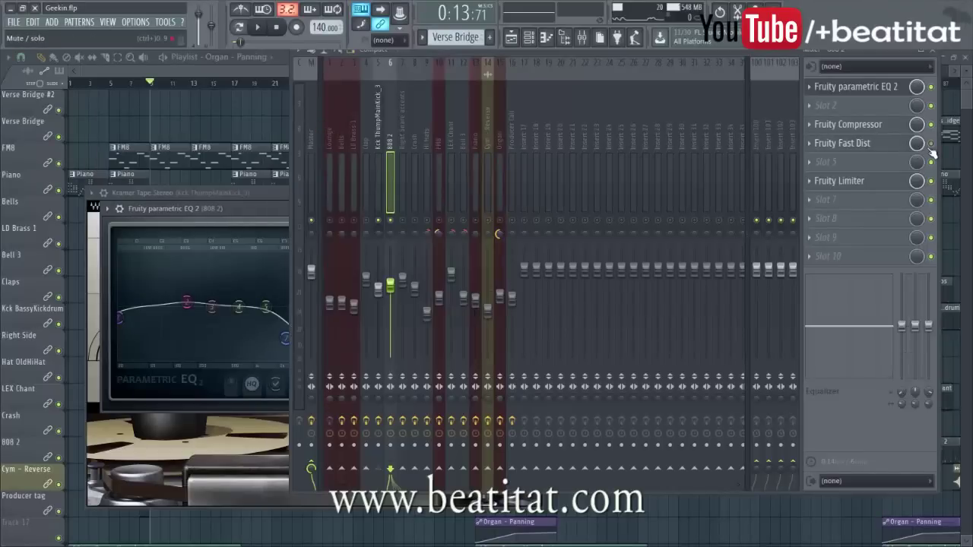
# Examine the sidechain and compressor envelope settings in the 808 2's Fruity Limiter, and close it.
pyautogui.click(840, 181)
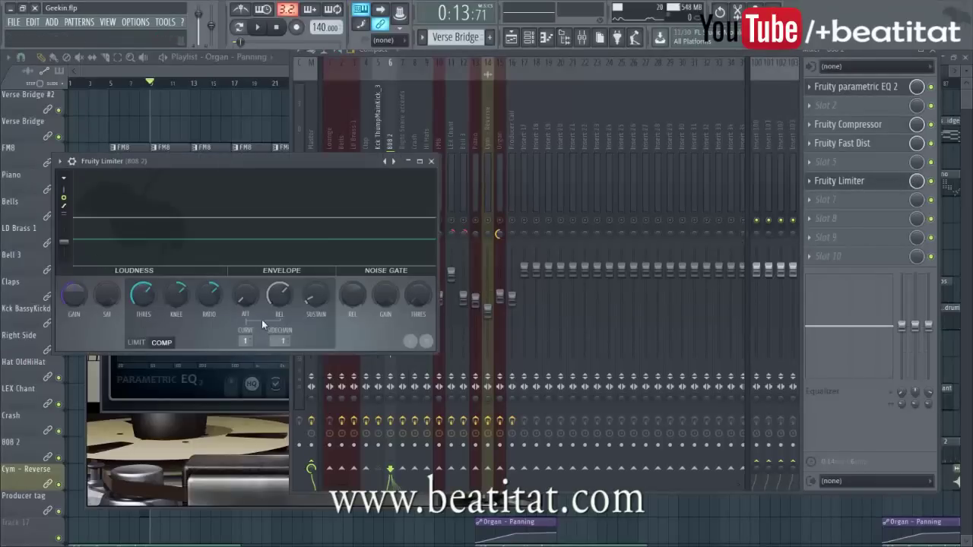
pyautogui.click(272, 339)
pyautogui.click(317, 358)
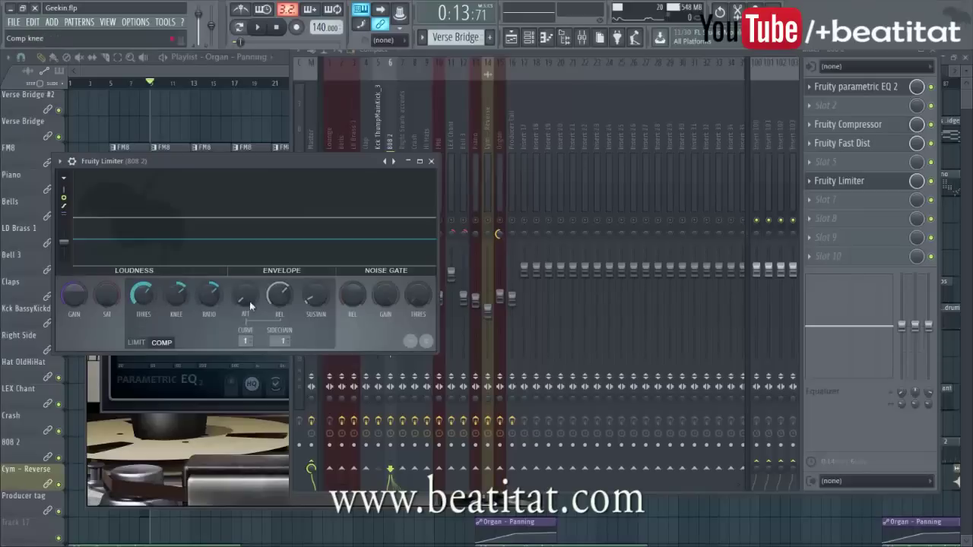
pyautogui.click(431, 162)
# Play the kick and 808 2 from bar 9 and raise the kick's mixer volume to about -4.2 dB.
pyautogui.press('space')
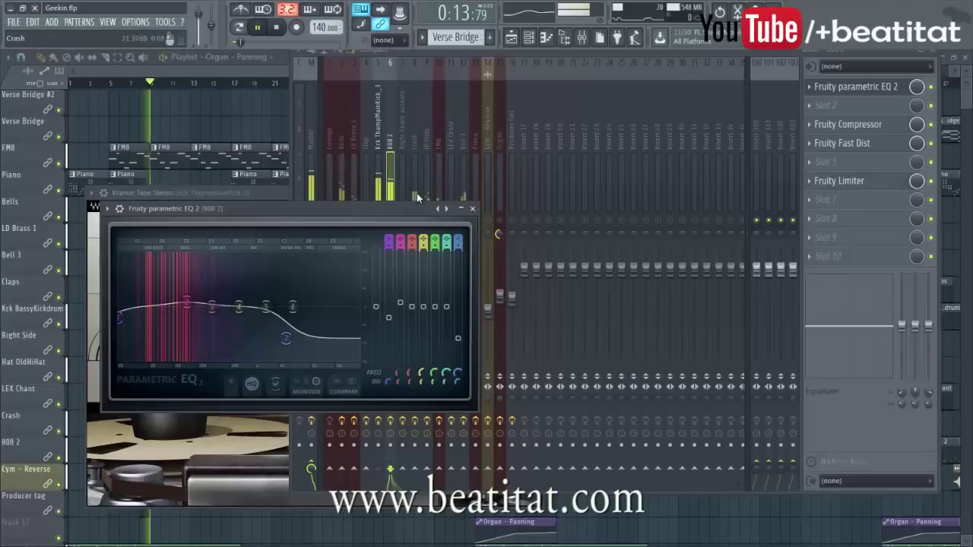
pyautogui.click(462, 210)
pyautogui.click(377, 190)
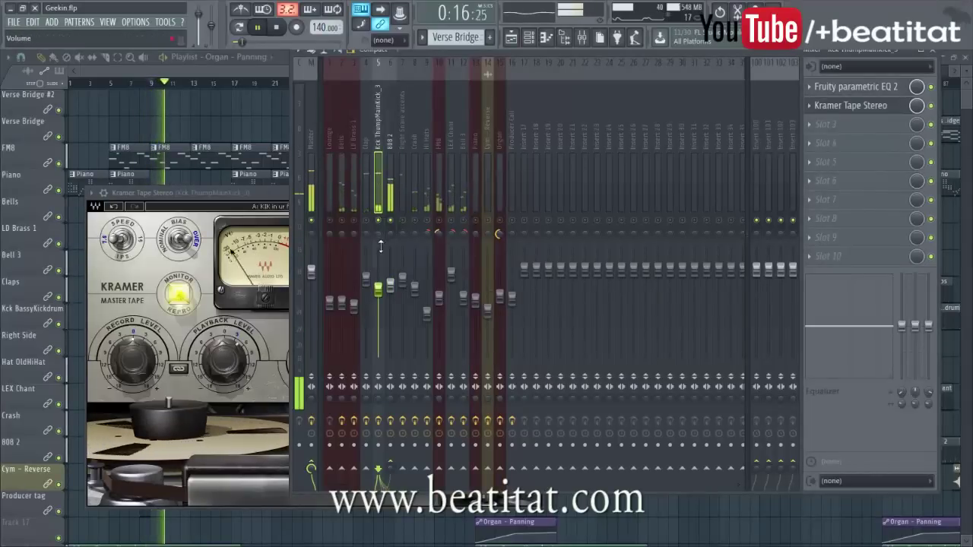
pyautogui.moveTo(377, 286); pyautogui.dragTo(377, 282)
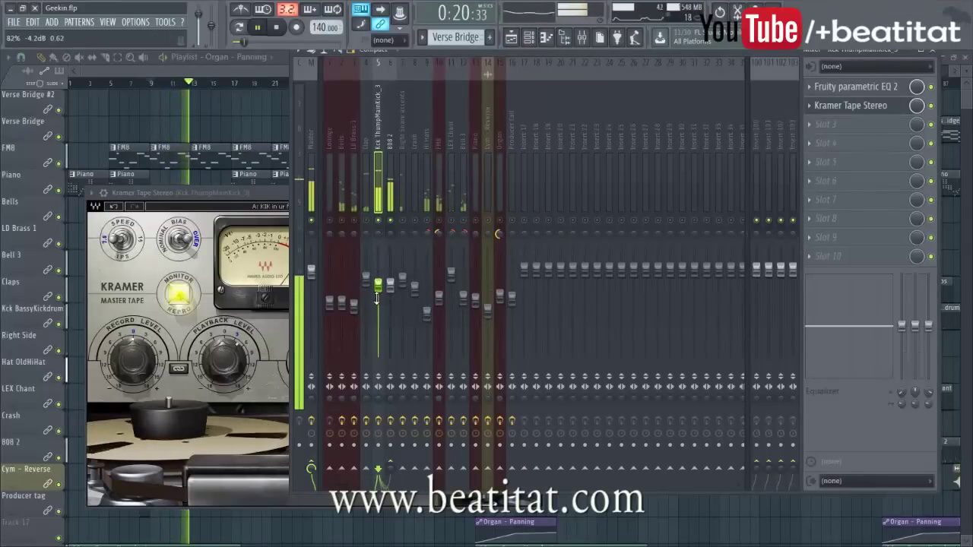
pyautogui.press('space')
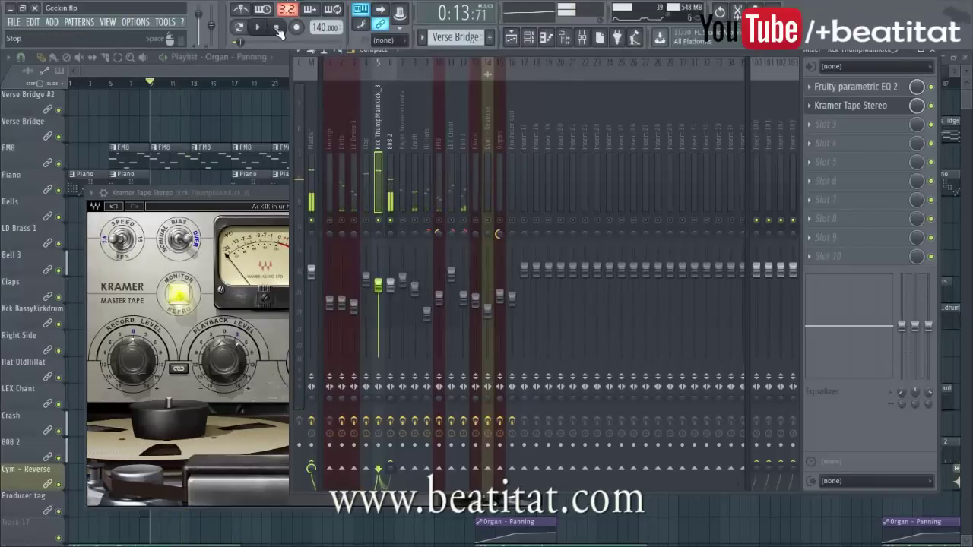
# Examine the Master track's effects chain and return to the kick's mixer track.
pyautogui.click(311, 175)
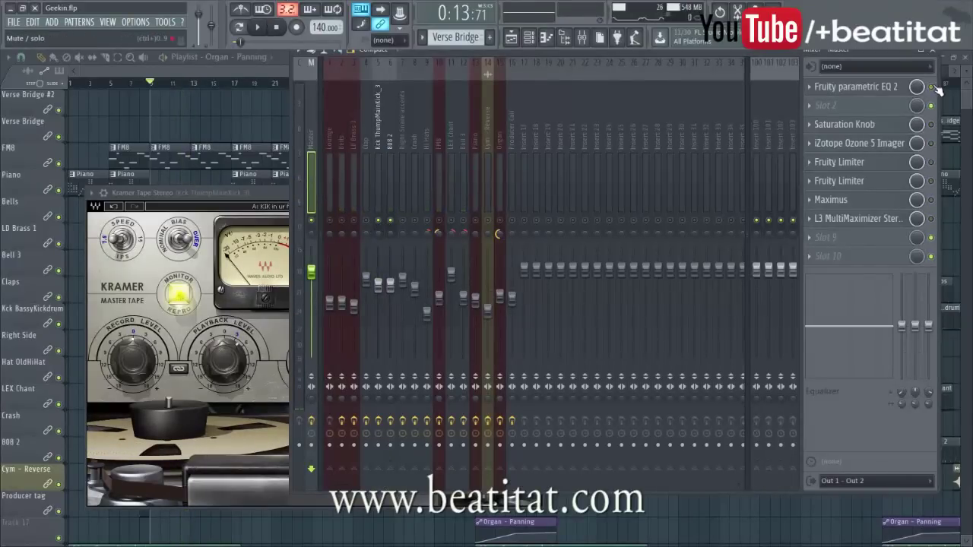
pyautogui.click(378, 142)
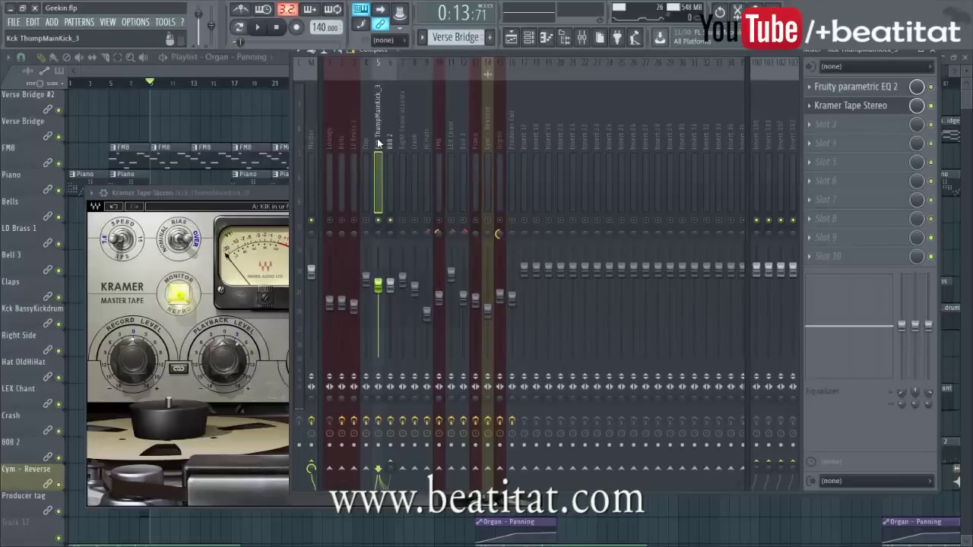
# Play the kick and 808 2 from bar 9 through the Master effects chain while switching back to the kick's mixer track.
pyautogui.click(310, 136)
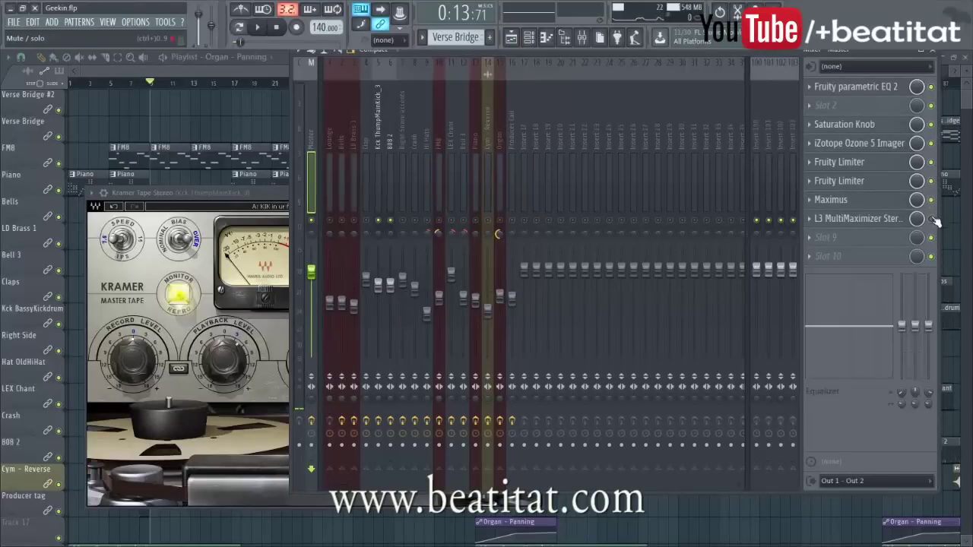
pyautogui.press('space')
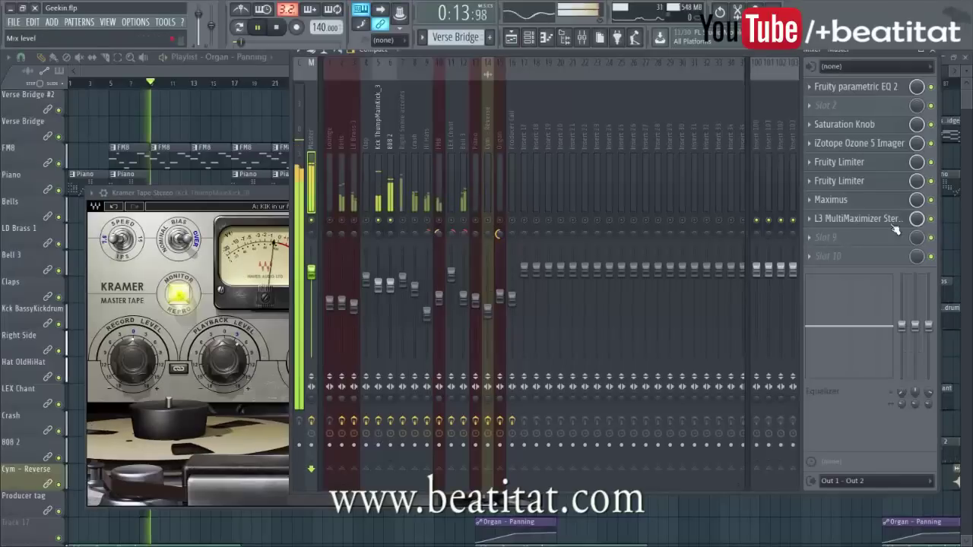
pyautogui.click(378, 164)
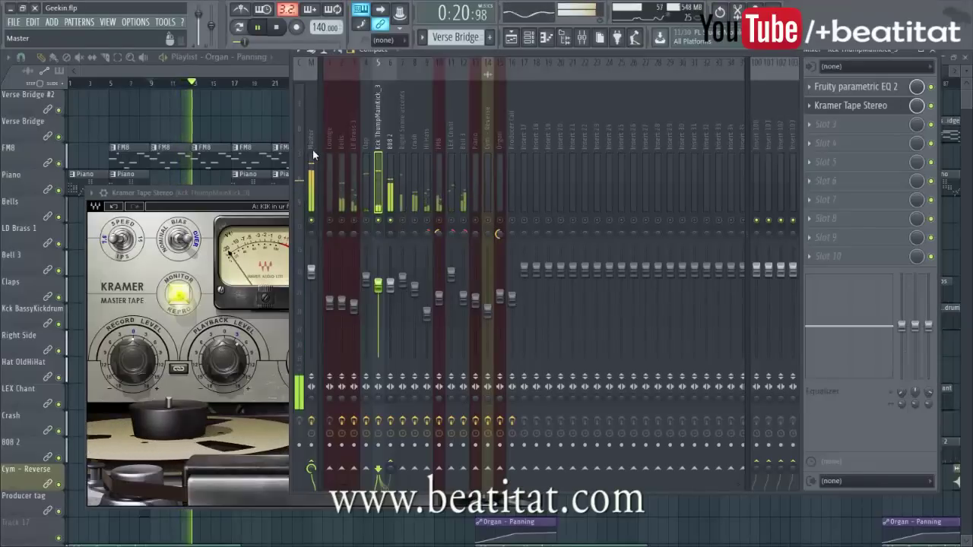
pyautogui.press('space')
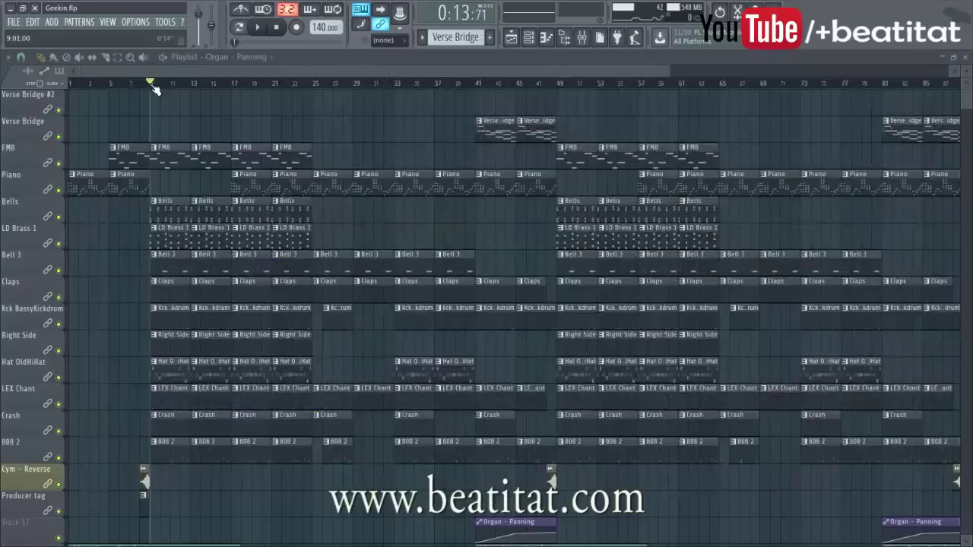
# Reopen the mixer and try bypassing the Master track's effects from iZotope Ozone 5 Imager through L3 MultiMaximizer.
pyautogui.click(511, 36)
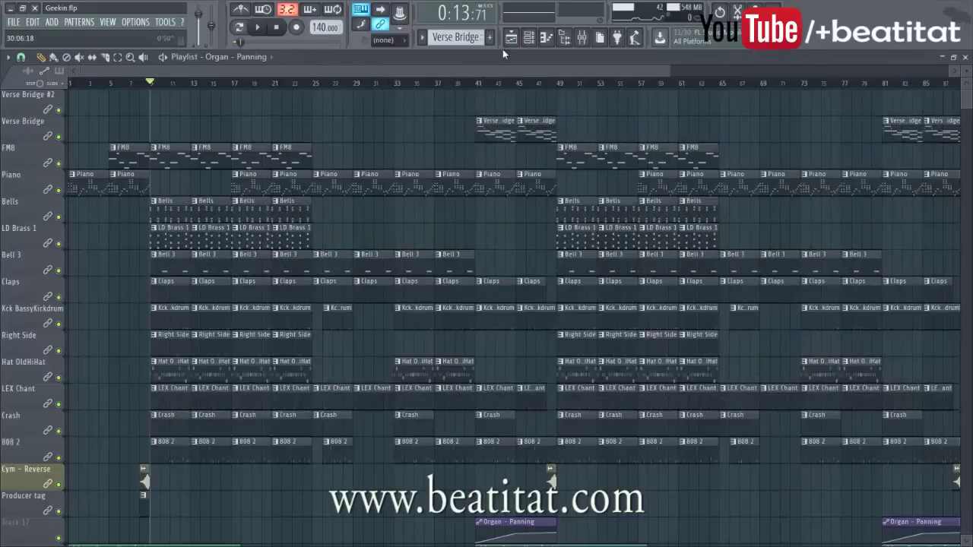
pyautogui.click(581, 36)
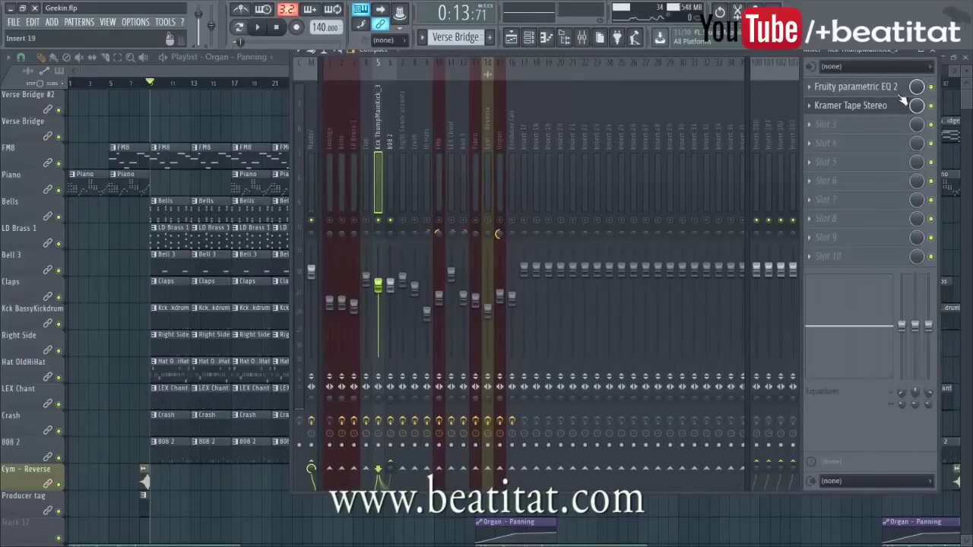
pyautogui.click(307, 139)
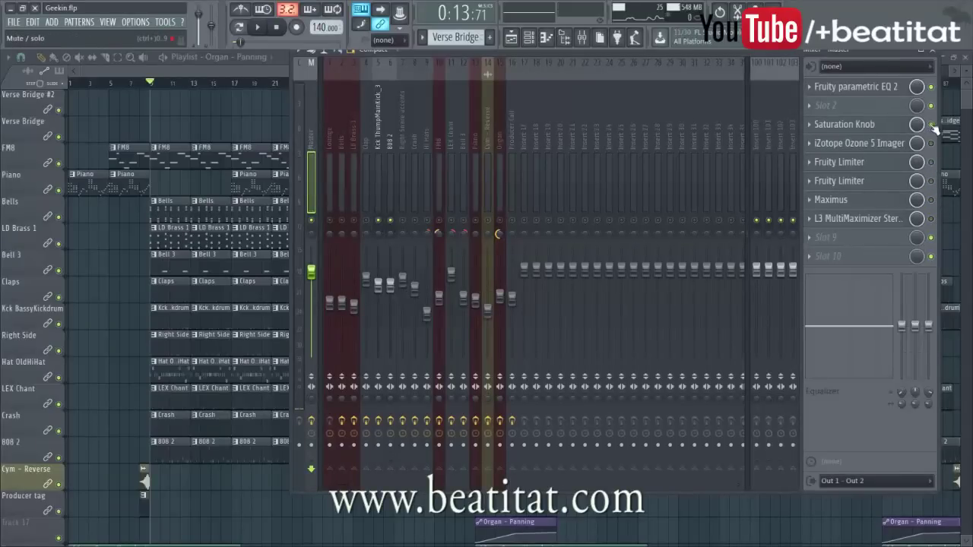
# Show the kick's Fruity parametric EQ 2 curve and open the 808 2 track's EQ alongside it for comparison.
pyautogui.click(382, 166)
pyautogui.click(858, 87)
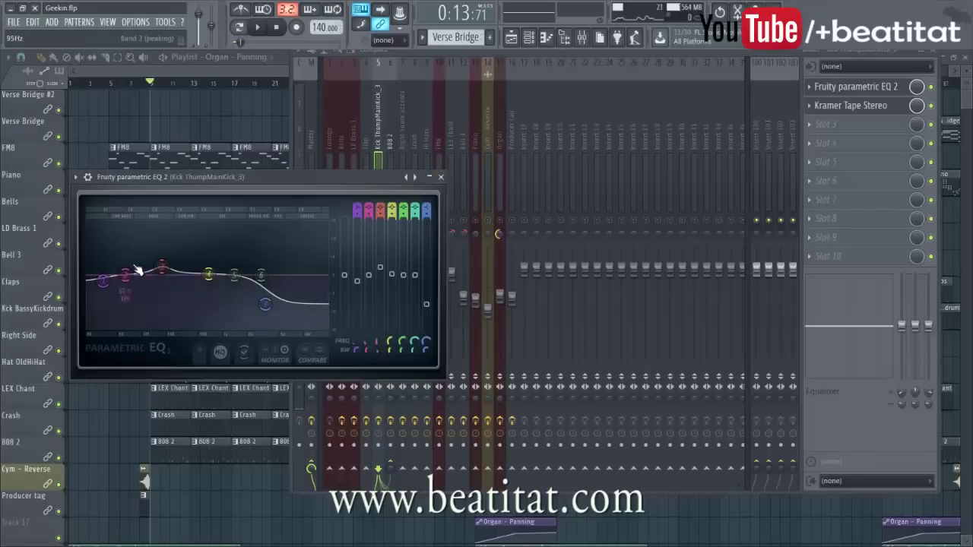
pyautogui.moveTo(410, 177); pyautogui.dragTo(395, 204)
pyautogui.click(387, 182)
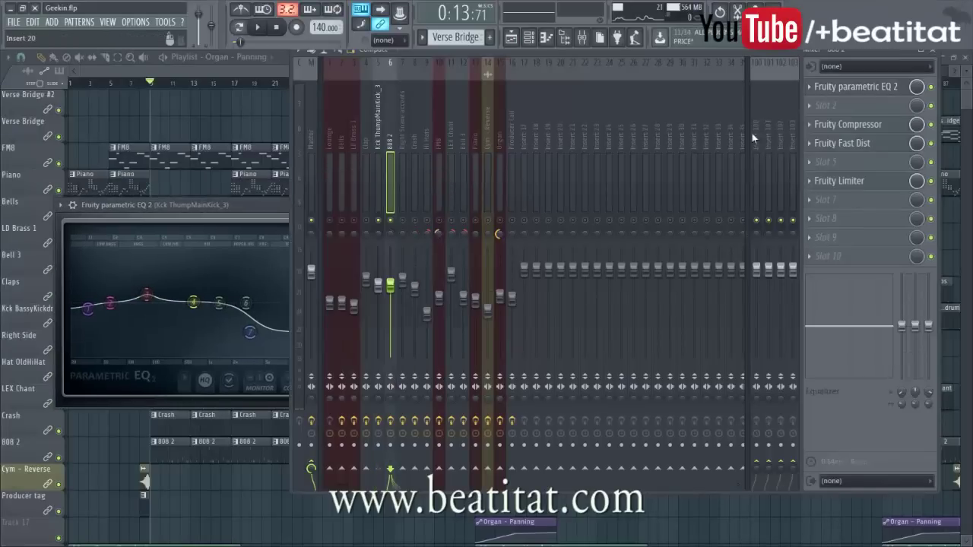
pyautogui.click(904, 87)
# While the beat plays, shift band 2 of the 808 2's EQ to a lower frequency and nudge band 7 slightly lower.
pyautogui.press('space')
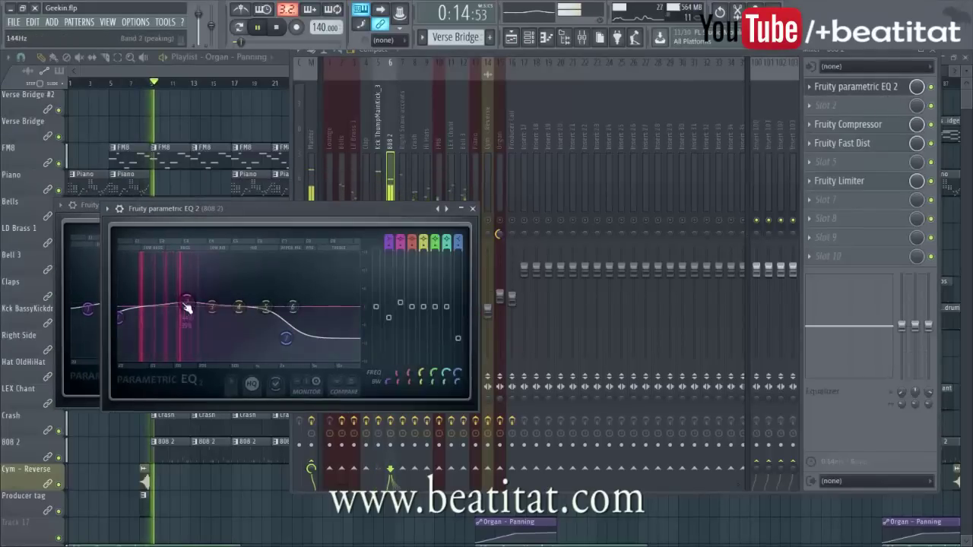
pyautogui.moveTo(183, 298); pyautogui.dragTo(170, 306)
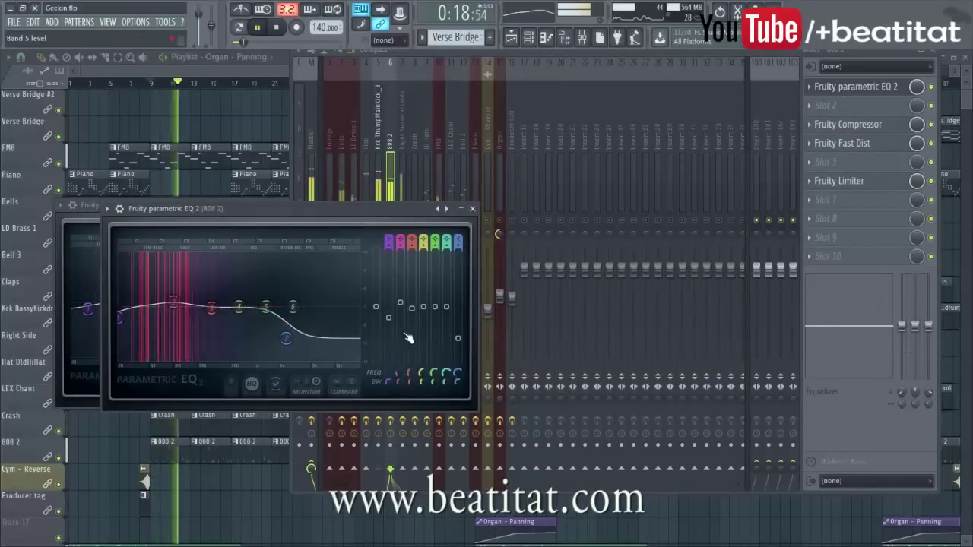
pyautogui.moveTo(289, 344); pyautogui.dragTo(282, 346)
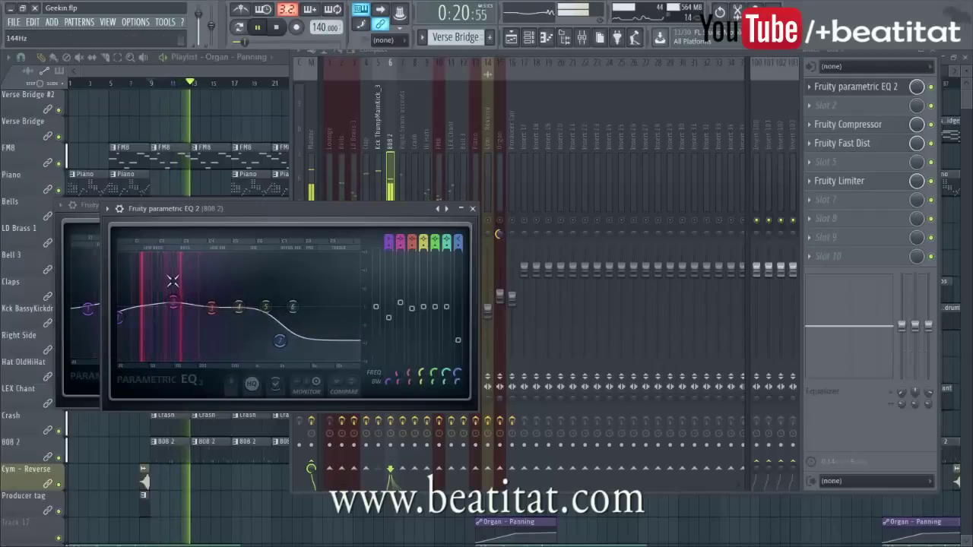
pyautogui.moveTo(182, 302); pyautogui.dragTo(158, 325)
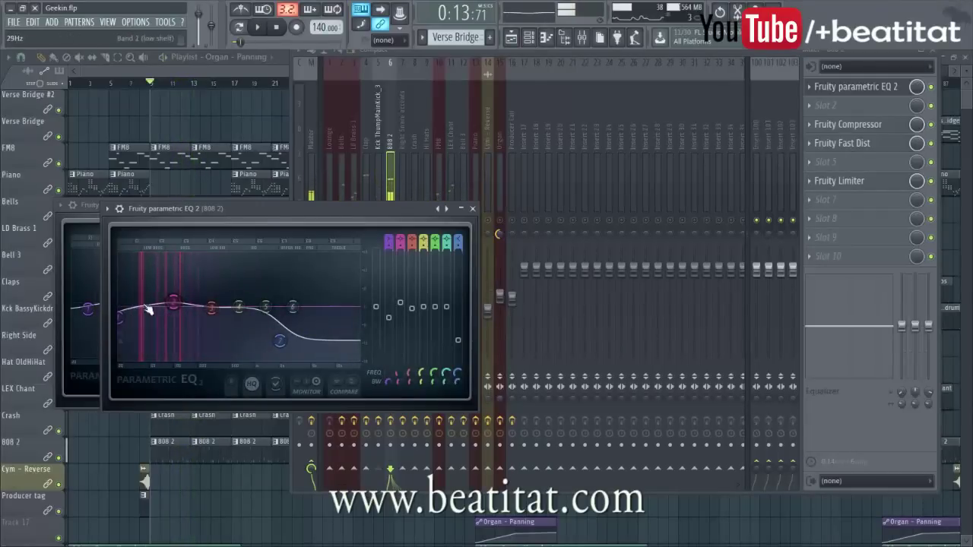
# Play the full mix from bar 9 with all mixer tracks unmuted, watching the Master and kick levels, and stop playback.
pyautogui.click(378, 165)
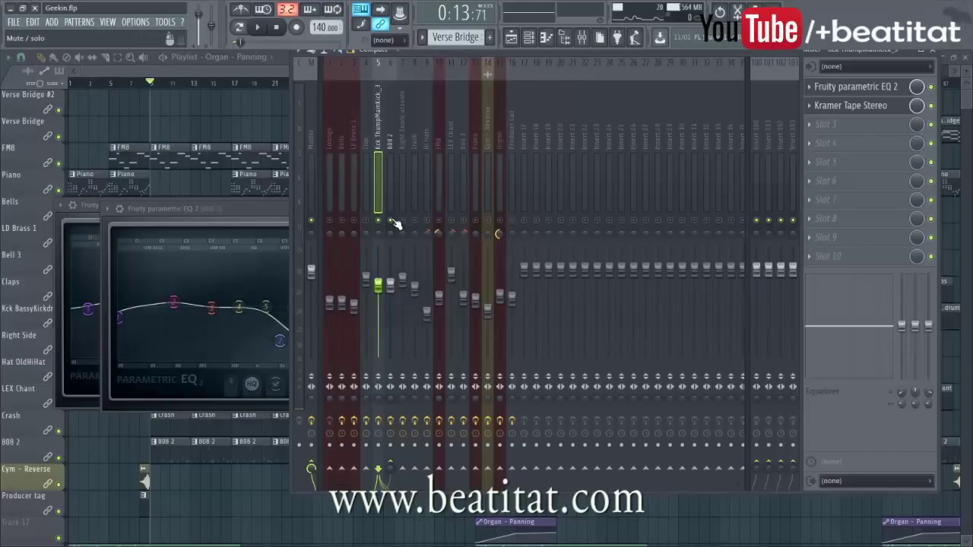
pyautogui.click(309, 180)
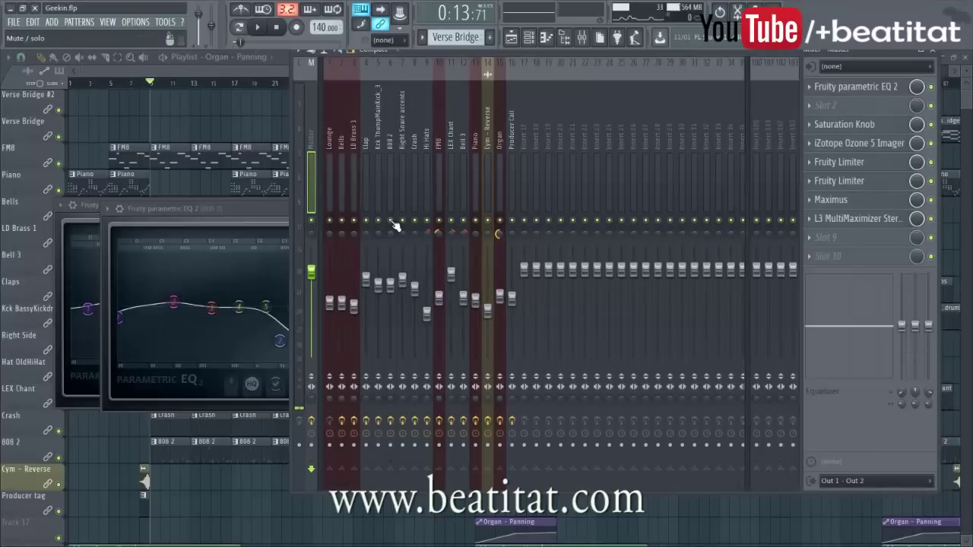
pyautogui.press('space')
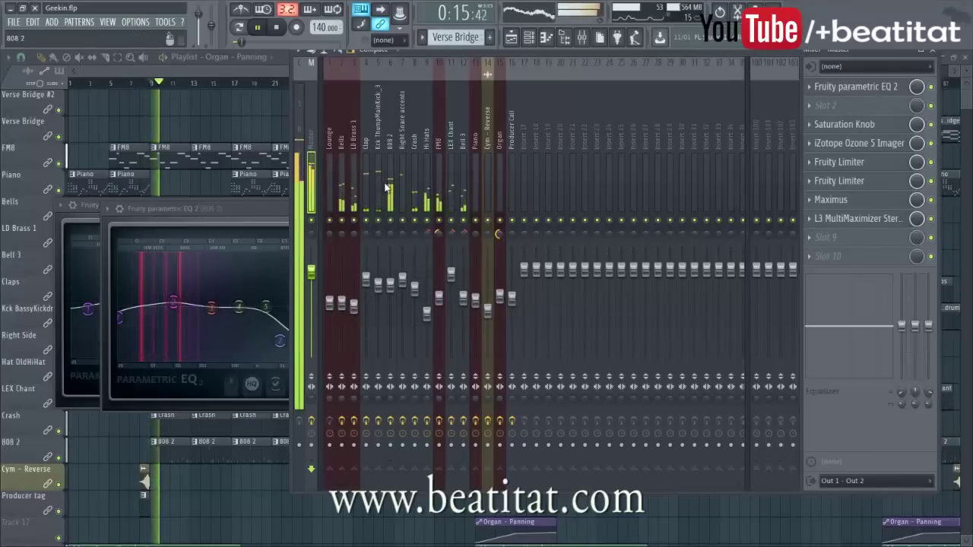
pyautogui.click(381, 188)
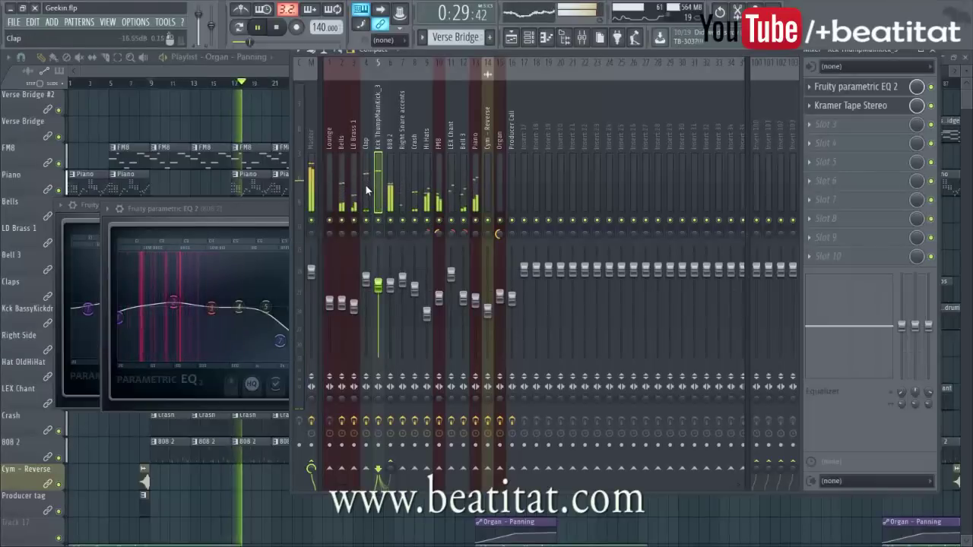
pyautogui.click(276, 26)
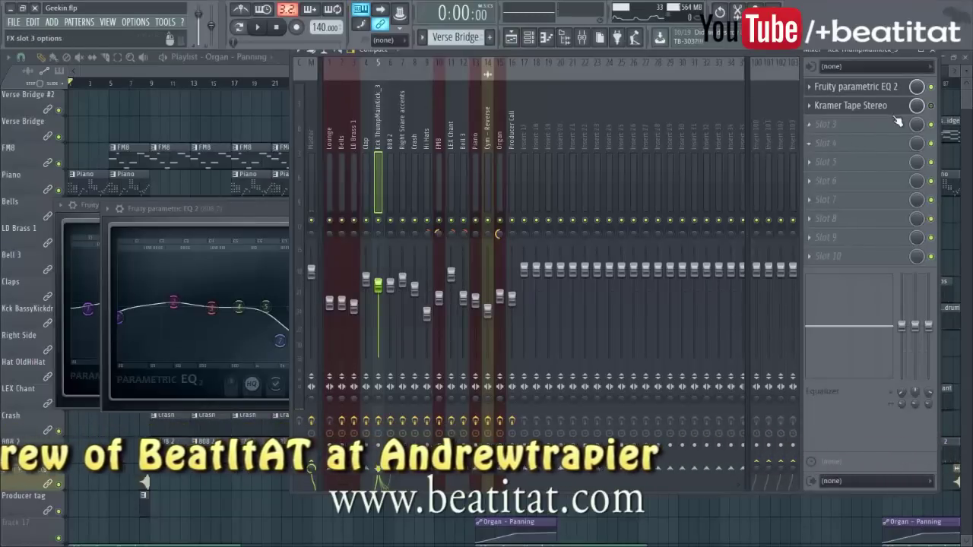
# Load Maximus into effect slot 4 of the kick's track and bring the mixer back into view.
pyautogui.click(835, 144)
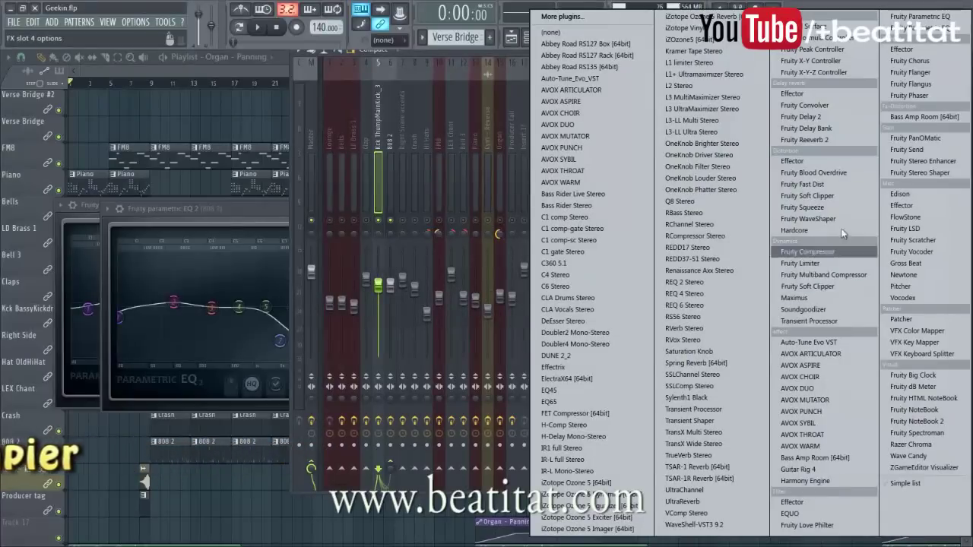
pyautogui.click(836, 297)
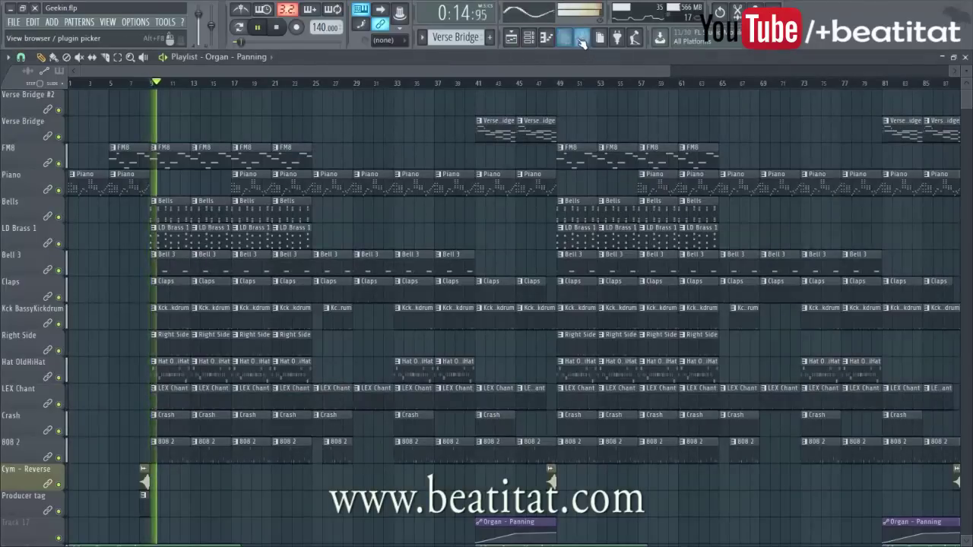
pyautogui.click(580, 38)
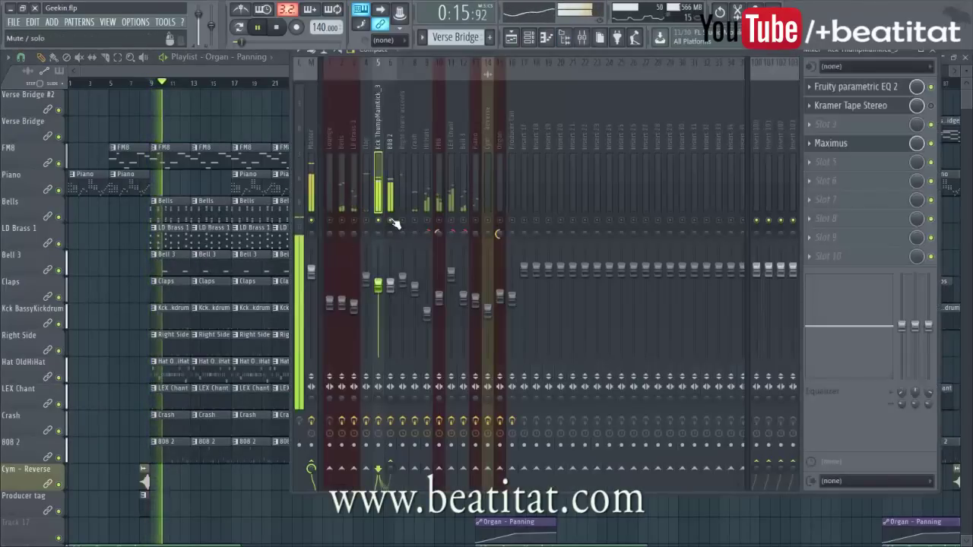
# Compare the kick with Maximus and with Kramer Tape Stereo during short playbacks, leaving Maximus on and Kramer Tape bypassed.
pyautogui.press('space')
pyautogui.click(930, 142)
pyautogui.press('space')
pyautogui.press('space')
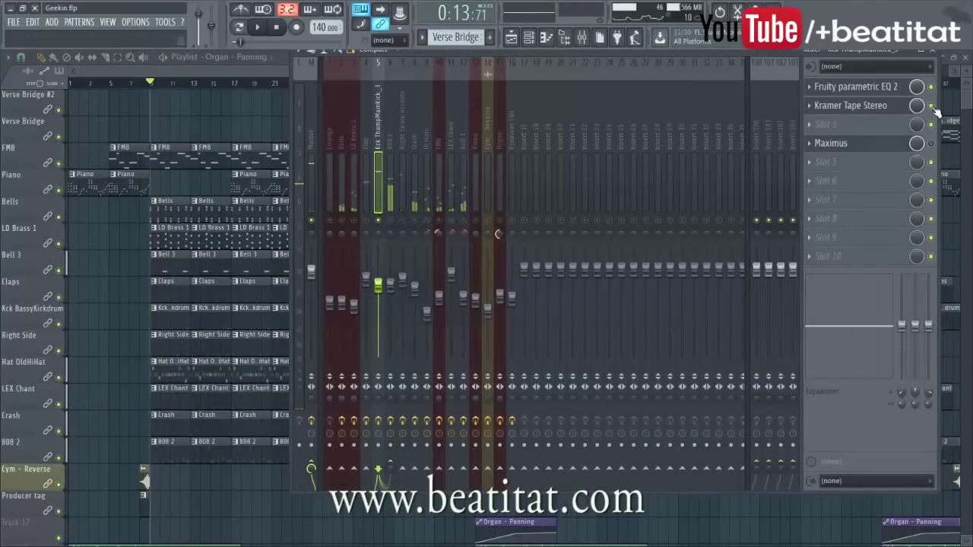
pyautogui.press('space')
pyautogui.press('space')
pyautogui.click(930, 106)
# In the kick's Maximus bands view, lower the high band's level and move the low/mid crossover down to about 100 Hz.
pyautogui.click(856, 87)
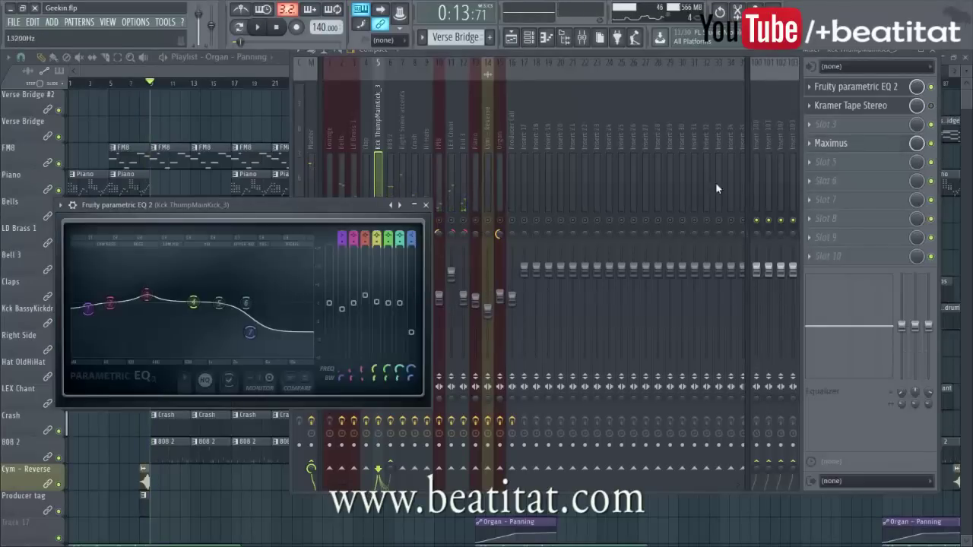
pyautogui.click(831, 143)
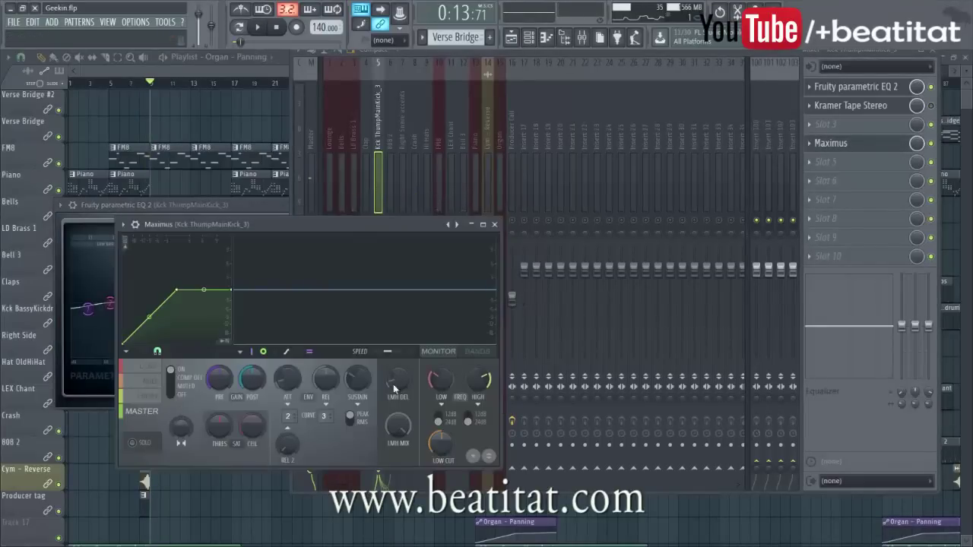
pyautogui.click(474, 352)
pyautogui.moveTo(476, 289)
pyautogui.mouseDown()
pyautogui.moveTo(476, 299)
pyautogui.moveTo(489, 277)
pyautogui.mouseUp()
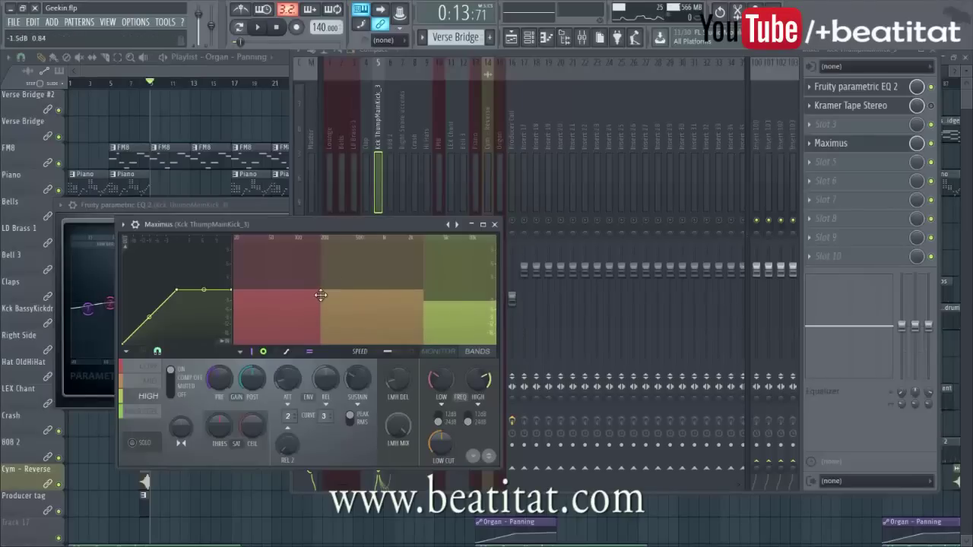
pyautogui.moveTo(317, 295); pyautogui.dragTo(295, 296)
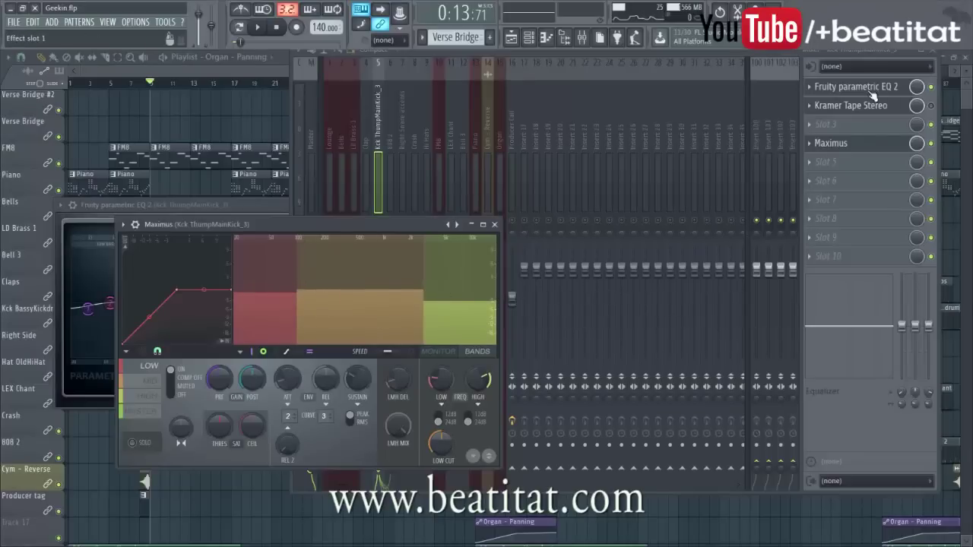
# Check the kick's other effects, set Maximus's mid/high crossover to about 2 kHz, and audition the kick.
pyautogui.click(837, 105)
pyautogui.click(832, 106)
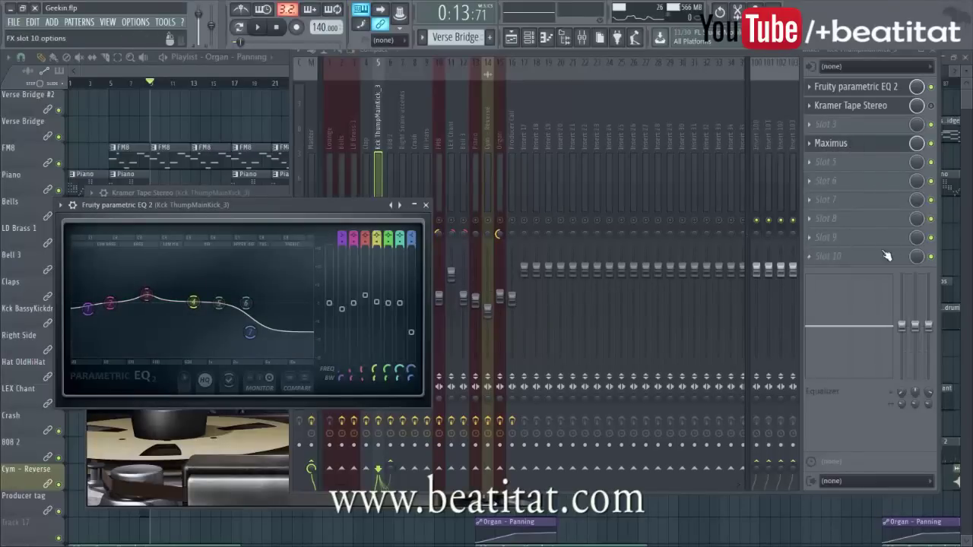
pyautogui.click(829, 144)
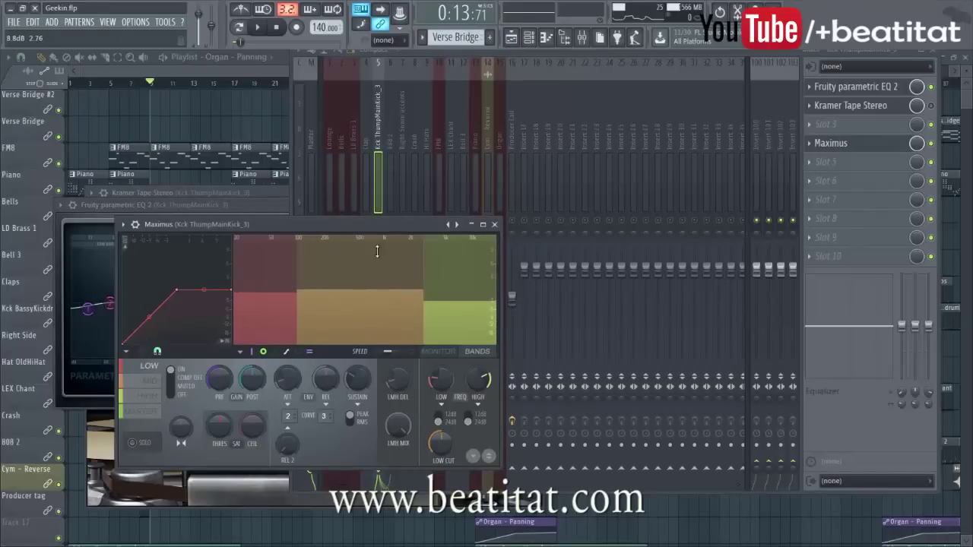
pyautogui.moveTo(423, 293); pyautogui.dragTo(407, 294)
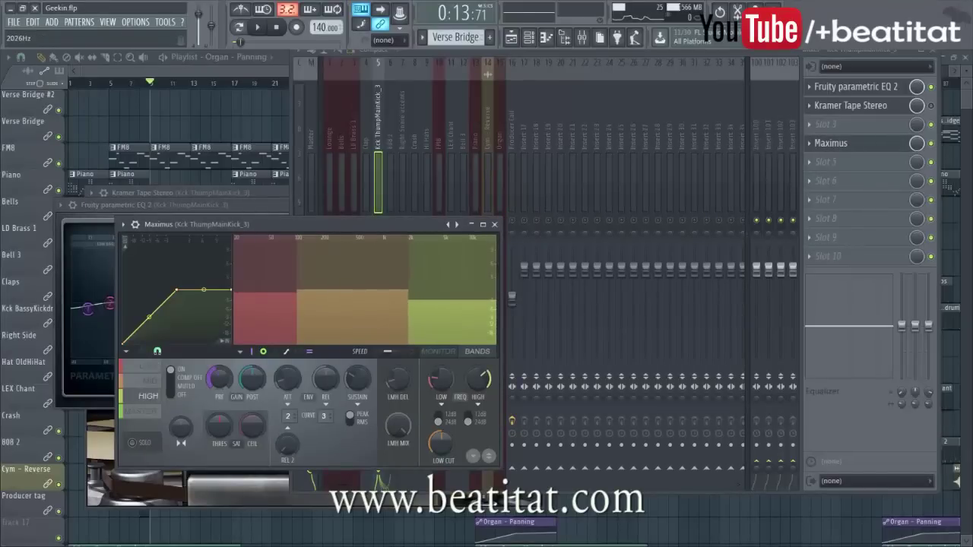
pyautogui.press('space')
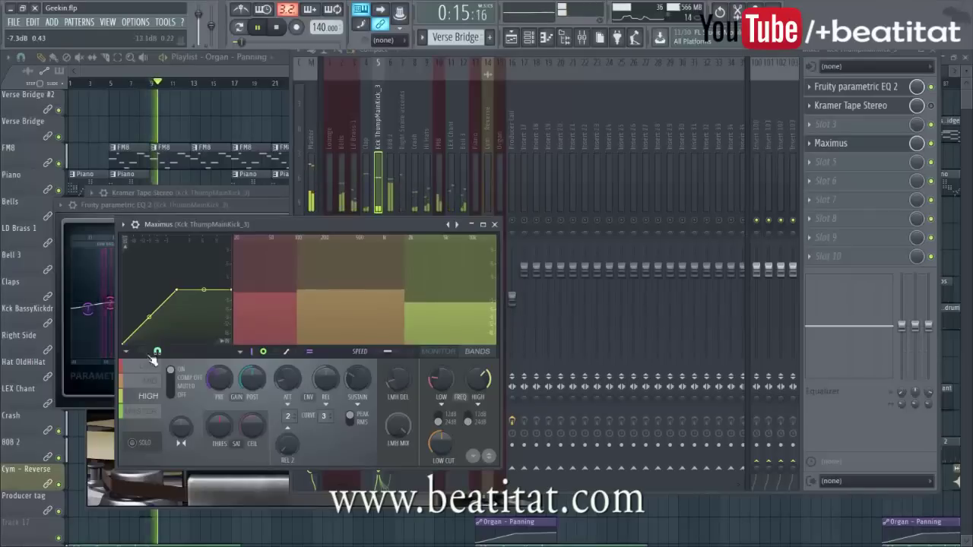
pyautogui.press('space')
# Add a point to the Mid band's compression curve and place it at about -6.6 dB in and -3 dB out, auditioning the kick.
pyautogui.click(150, 381)
pyautogui.rightClick(159, 302)
pyautogui.press('space')
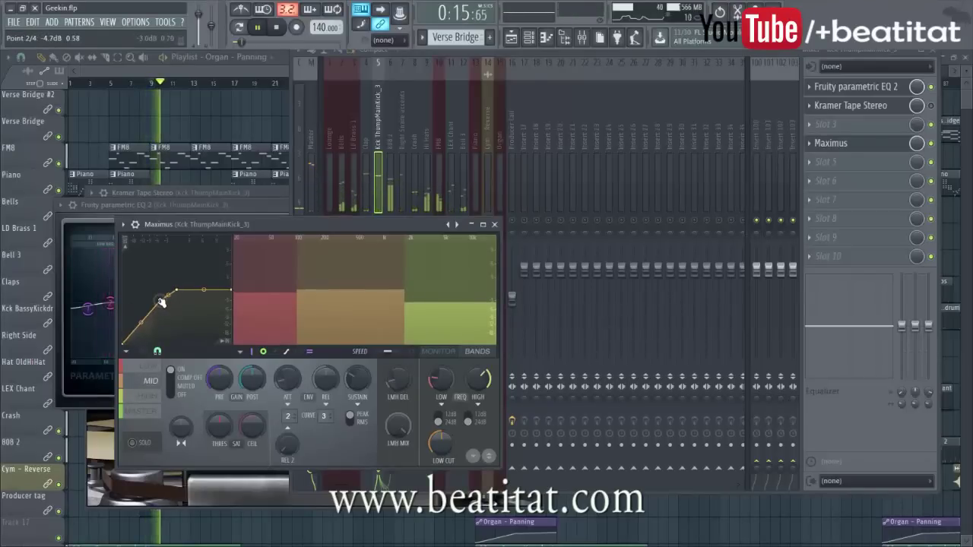
pyautogui.press('space')
pyautogui.moveTo(160, 302); pyautogui.dragTo(158, 301)
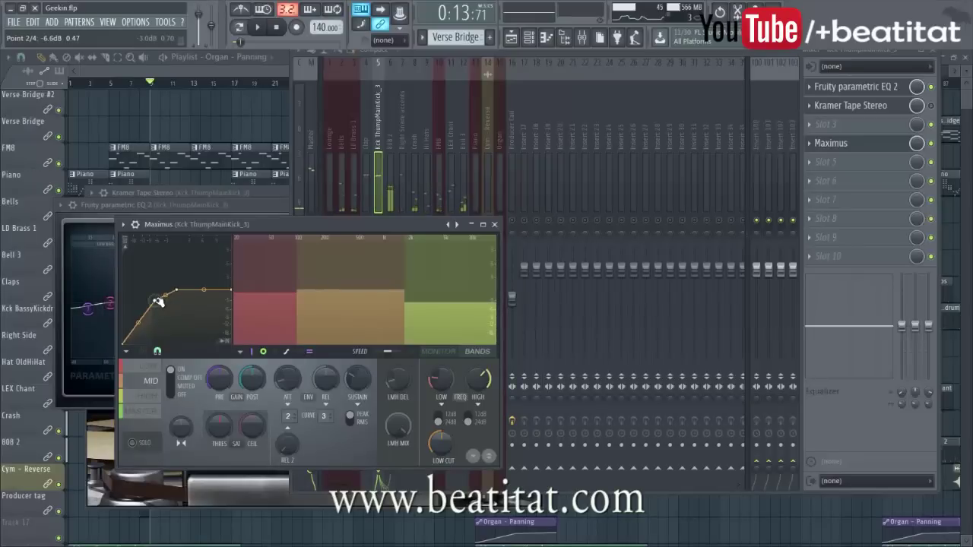
pyautogui.rightClick(157, 303)
pyautogui.rightClick(157, 302)
pyautogui.click(168, 310)
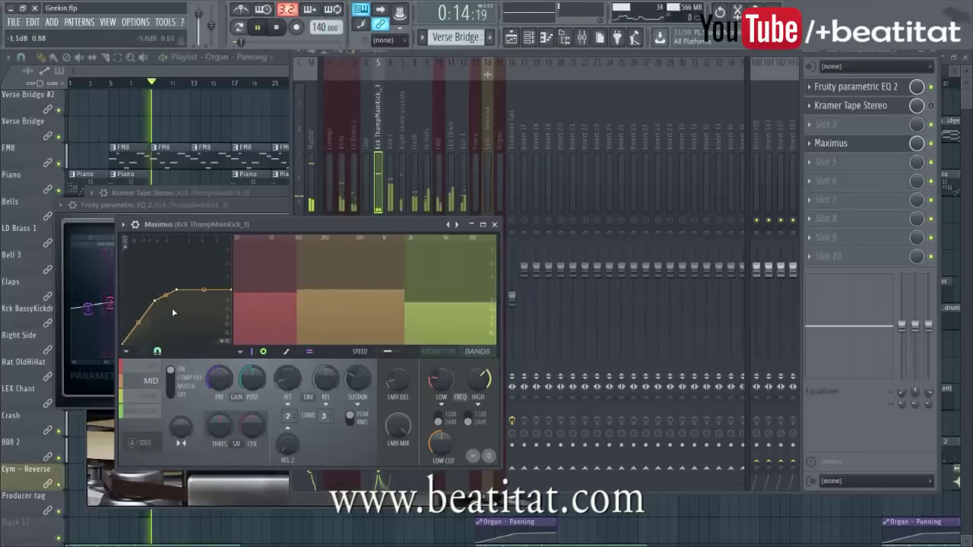
# Add a point to the Low band's compression curve at about -18.2 dB in and -14.2 dB out, and switch to the Master band.
pyautogui.click(149, 365)
pyautogui.rightClick(133, 329)
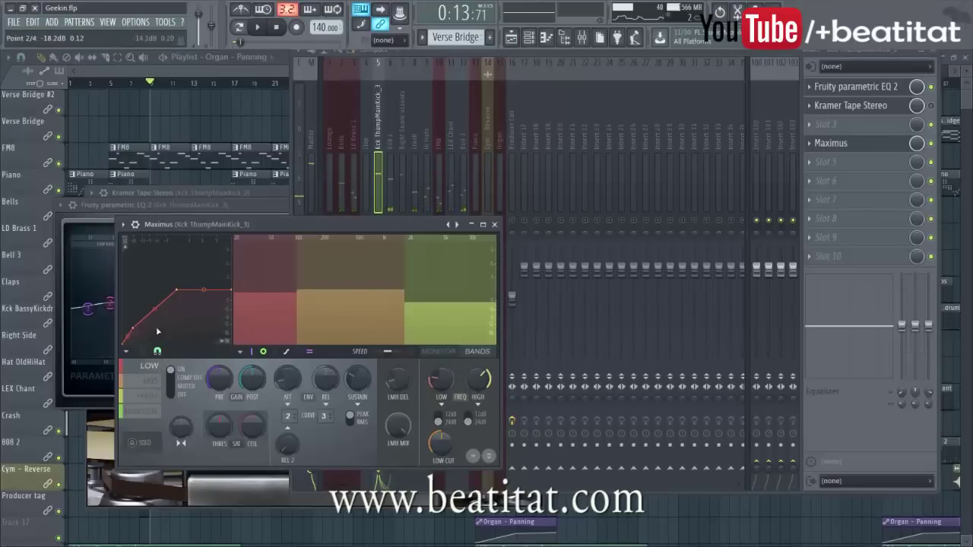
pyautogui.click(141, 413)
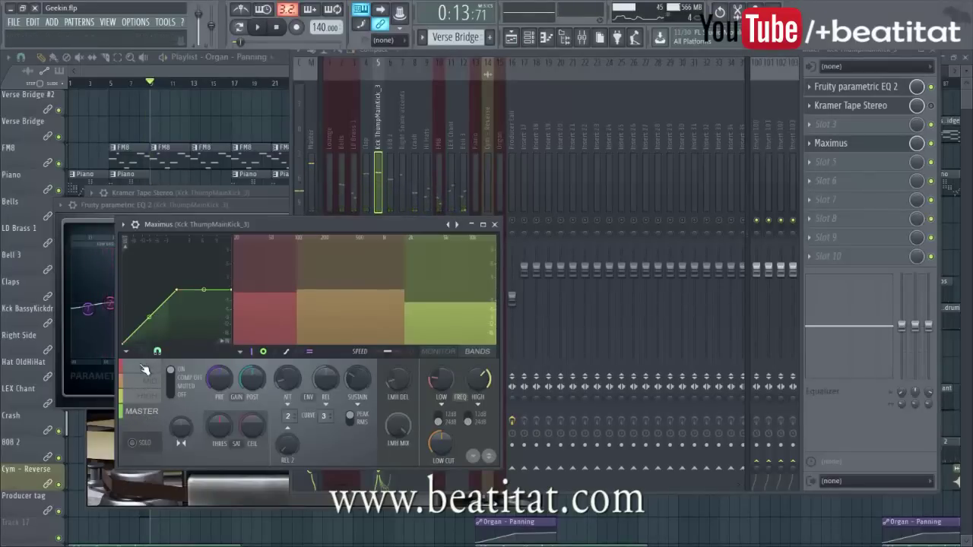
# Add a point to the Master band's compression curve at about -11.2 dB in, and audition the kick.
pyautogui.click(149, 366)
pyautogui.click(143, 411)
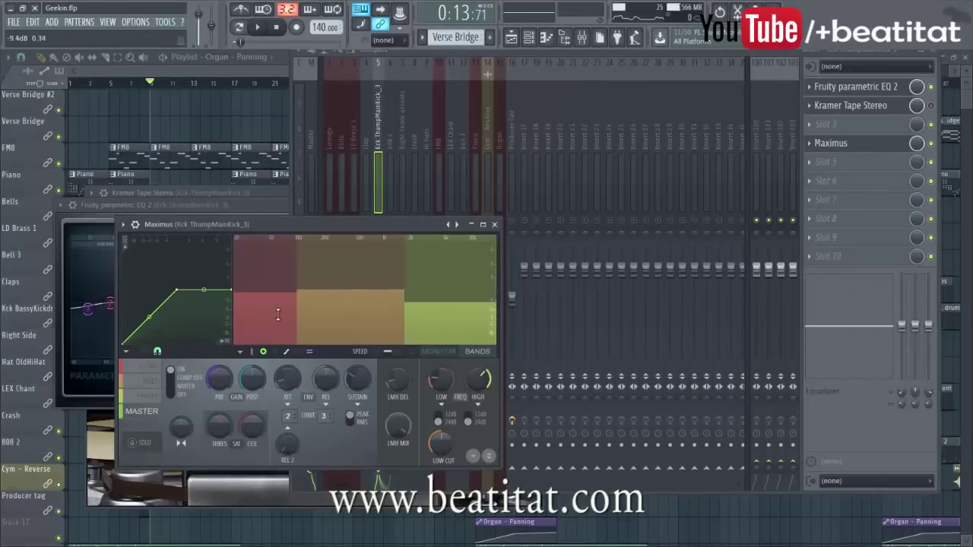
pyautogui.moveTo(151, 315); pyautogui.dragTo(152, 313)
pyautogui.moveTo(151, 314); pyautogui.dragTo(145, 315)
pyautogui.press('space')
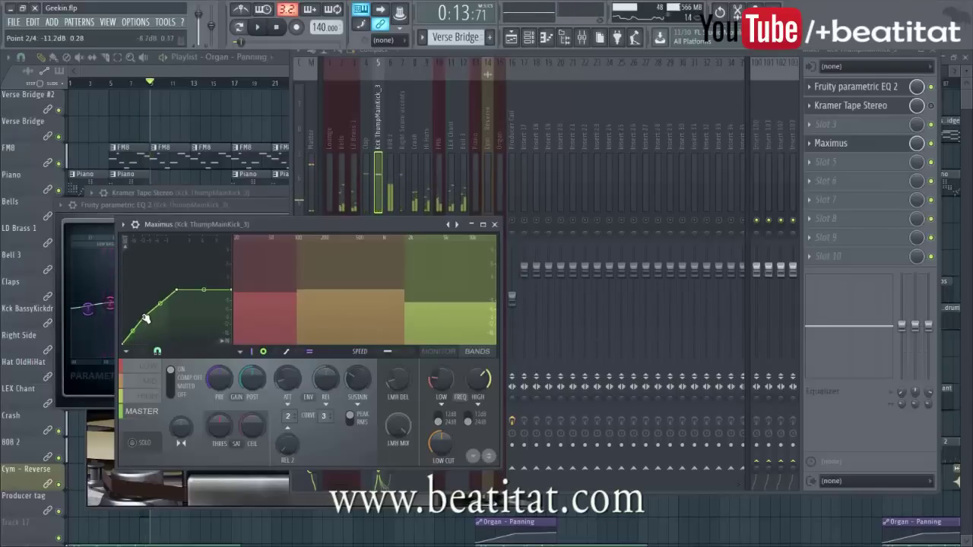
pyautogui.press('space')
# Close the kick's effect windows, unmute the 808 2 mixer track and audition it together with the kick.
pyautogui.click(494, 224)
pyautogui.click(425, 205)
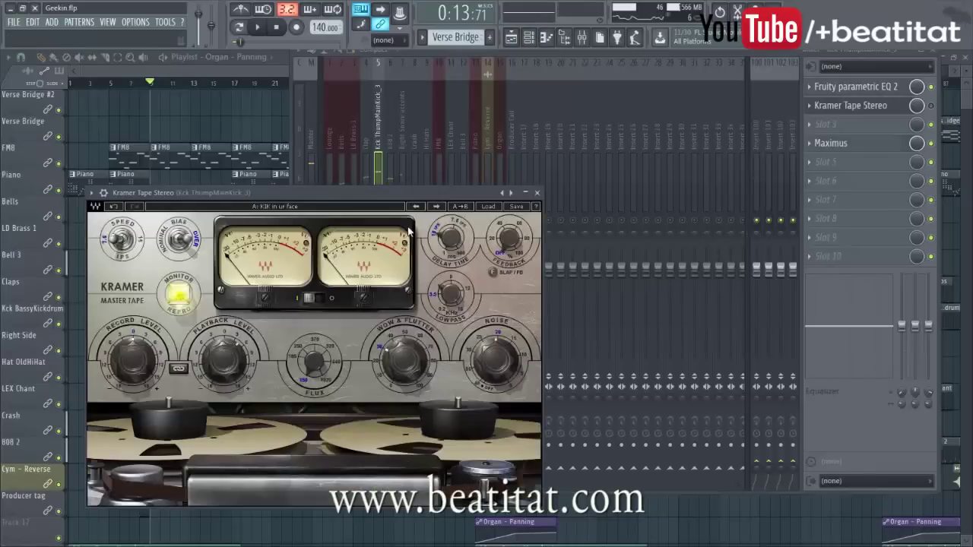
pyautogui.click(532, 195)
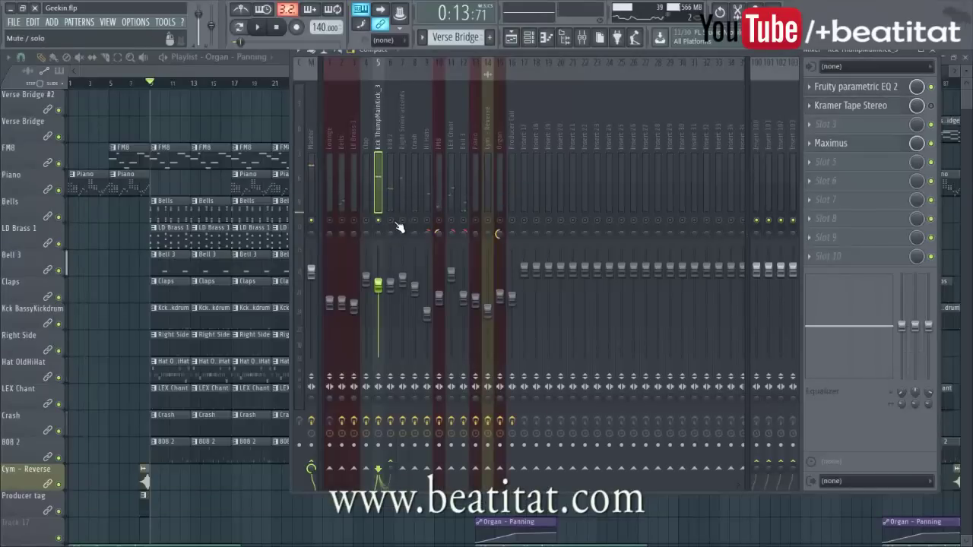
pyautogui.press('space')
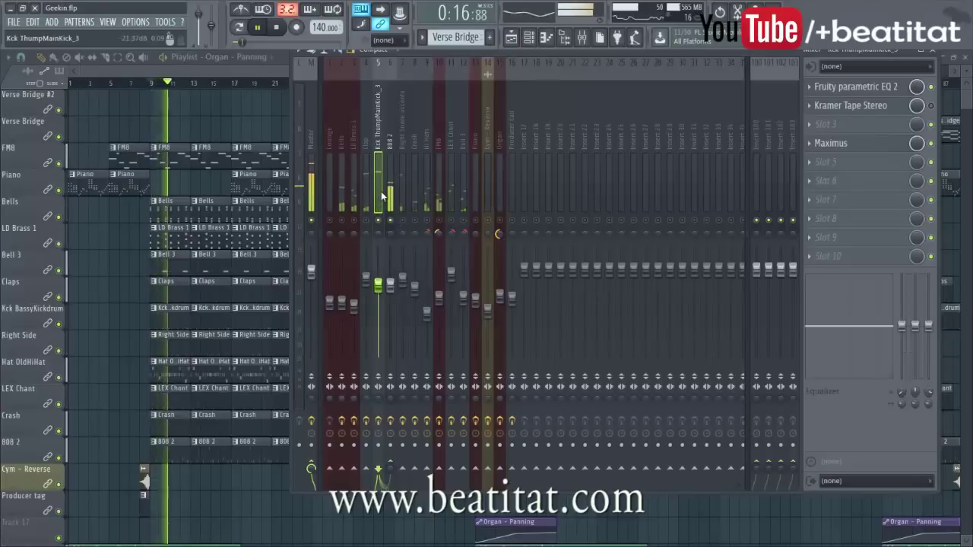
pyautogui.press('space')
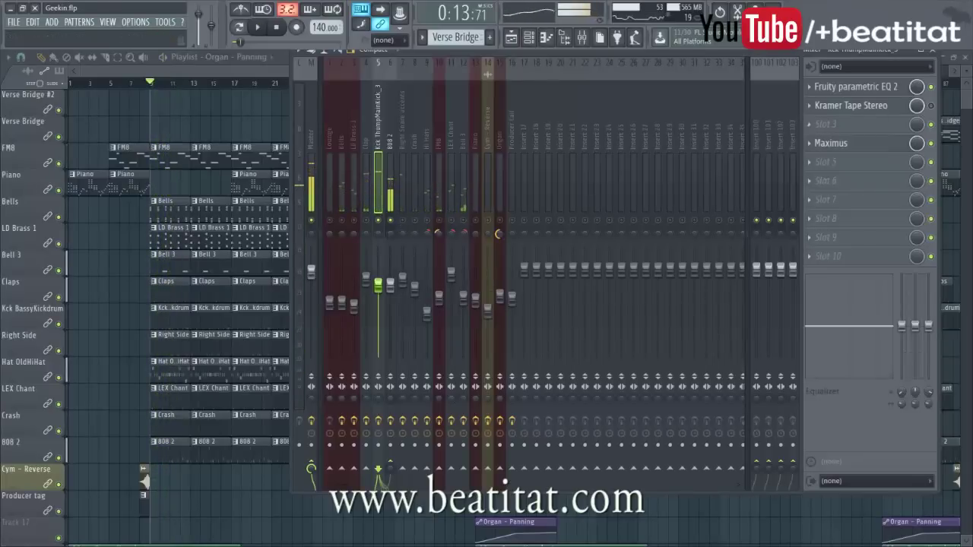
# Reopen the kick's Maximus and check the kick's Fruity Parametric EQ 2 curve.
pyautogui.click(874, 150)
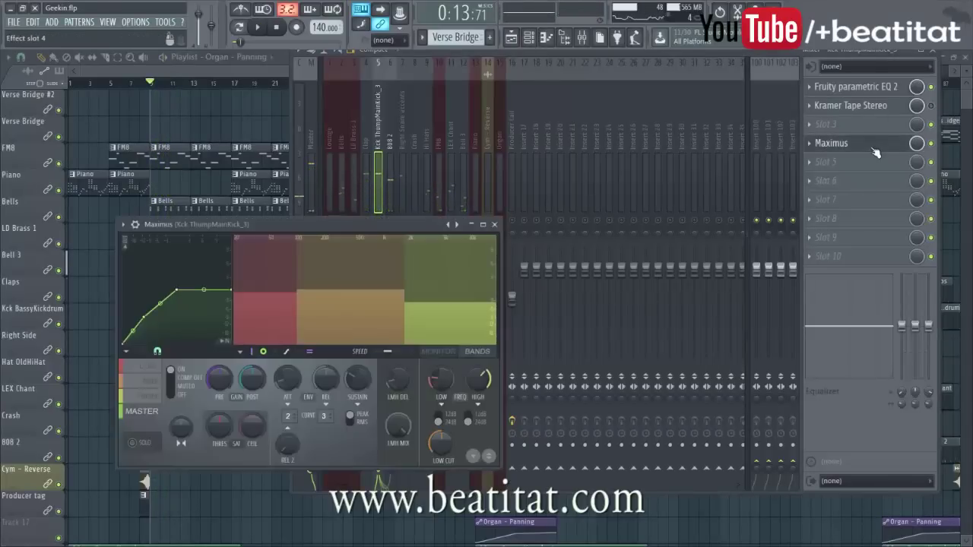
pyautogui.click(884, 88)
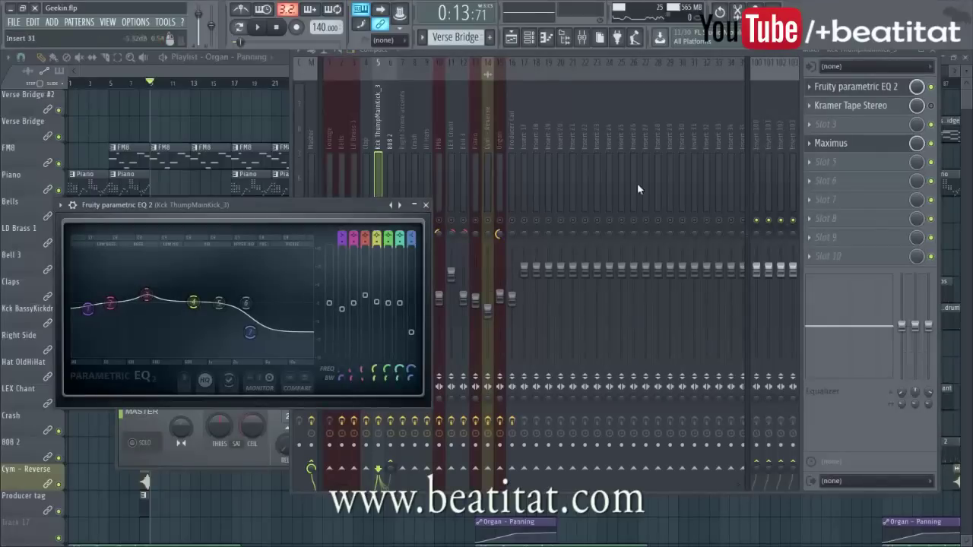
pyautogui.click(425, 205)
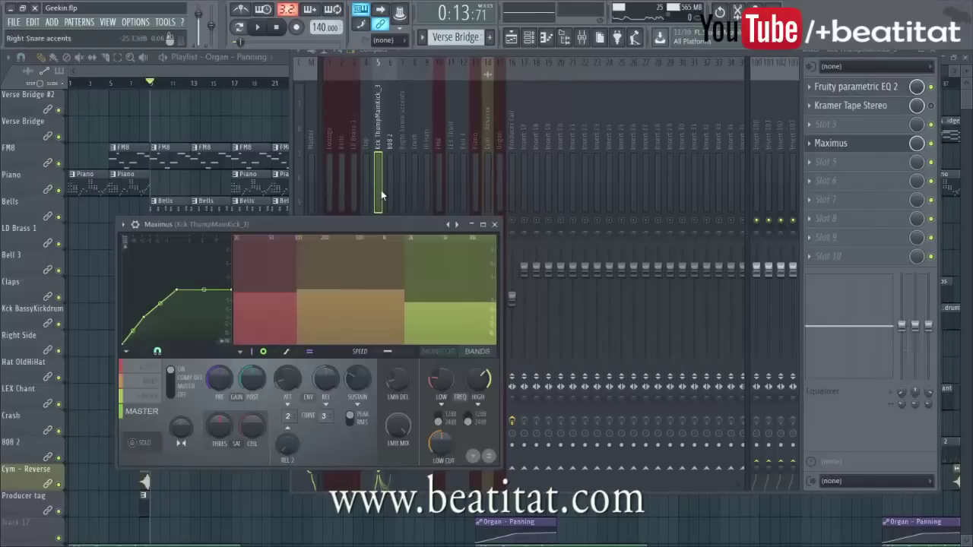
# Unmute all mixer tracks and audition the processed kick in the full beat.
pyautogui.click(319, 174)
pyautogui.press('space')
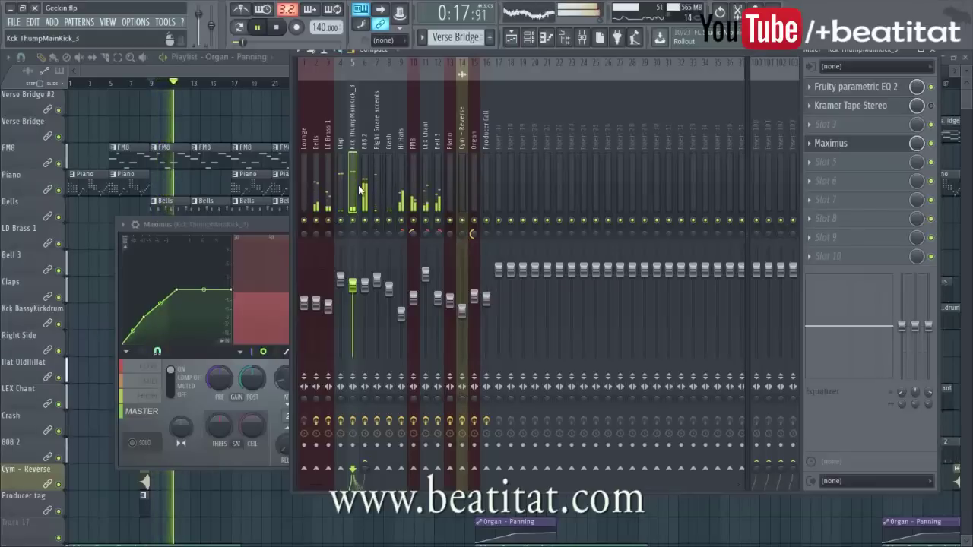
pyautogui.press('space')
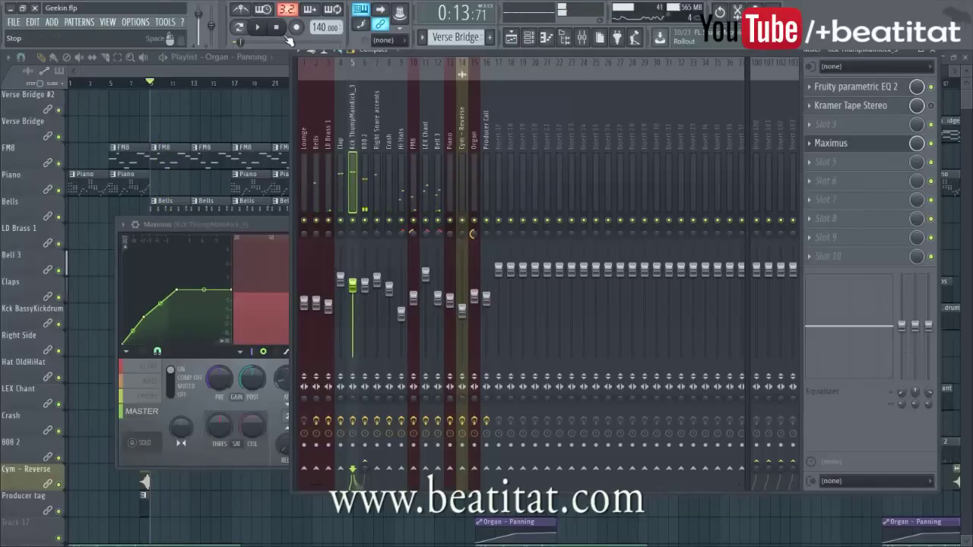